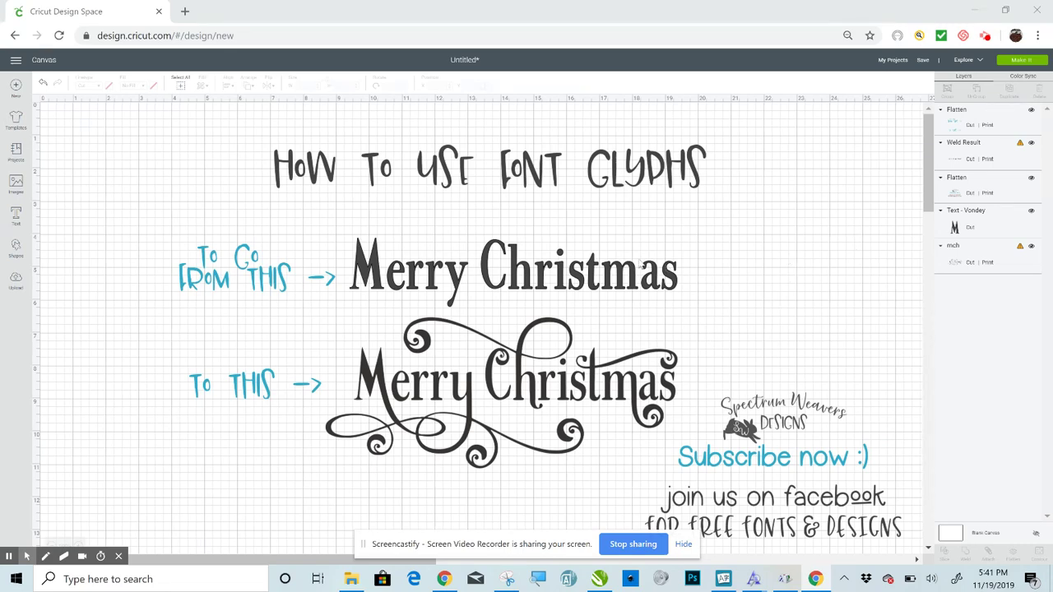
Delete the blue arrow labels and the HOW TO USE FONT GLYPHS title
left_click(227, 285)
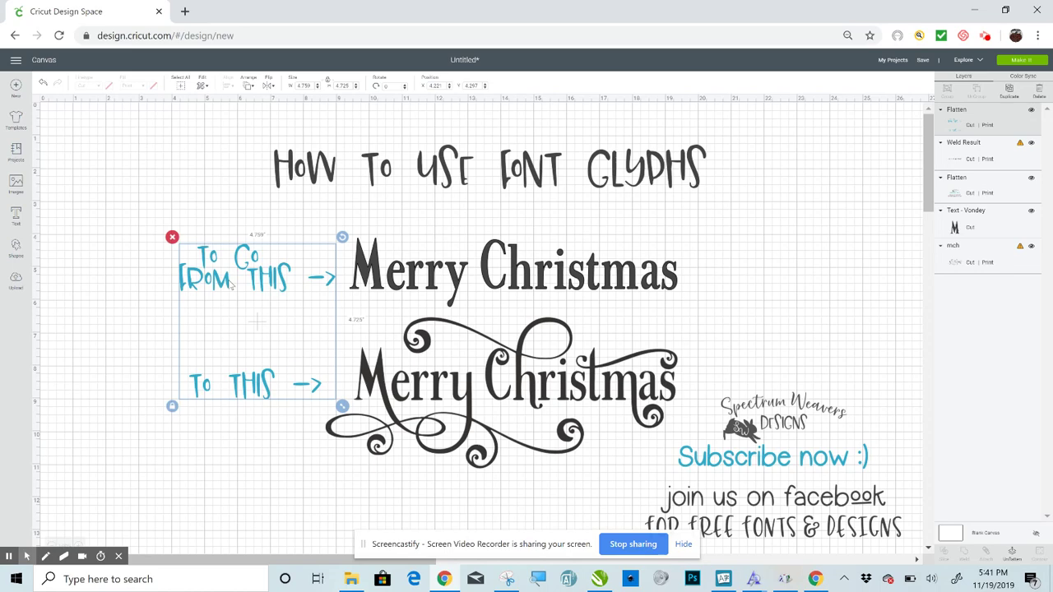
key("Delete")
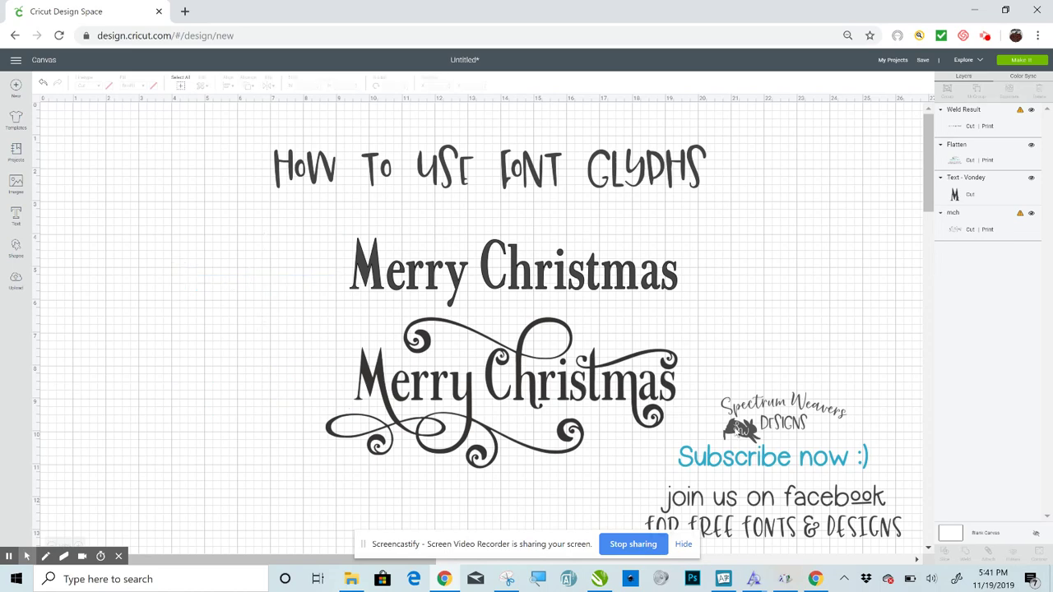
left_click_drag(727, 461, 738, 459)
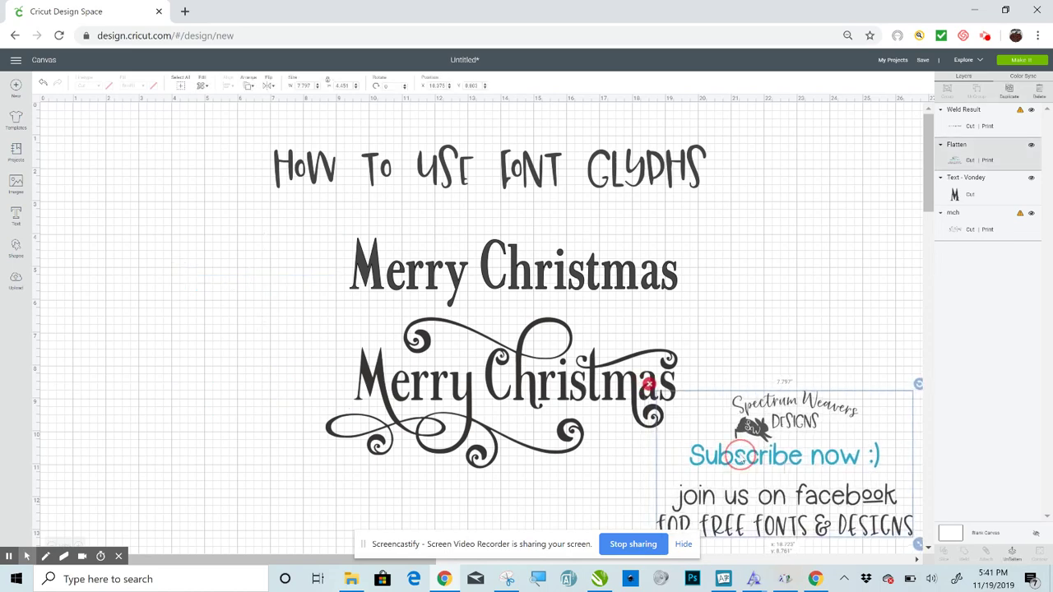
left_click(374, 172)
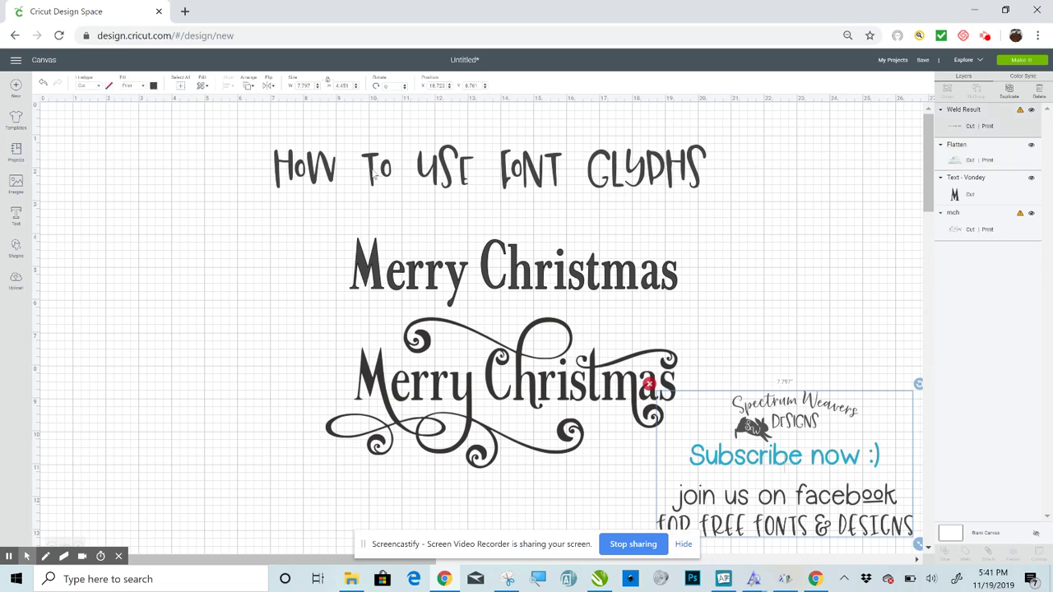
key("Delete")
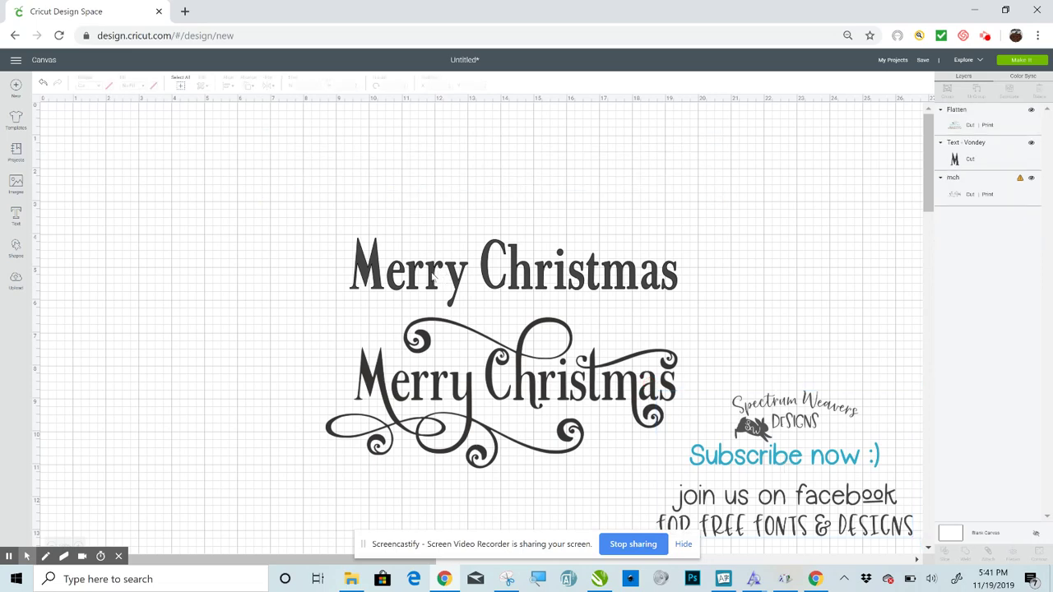
Move the plain and swirly Merry Christmas designs up and left, stacked together
left_click_drag(437, 277, 386, 197)
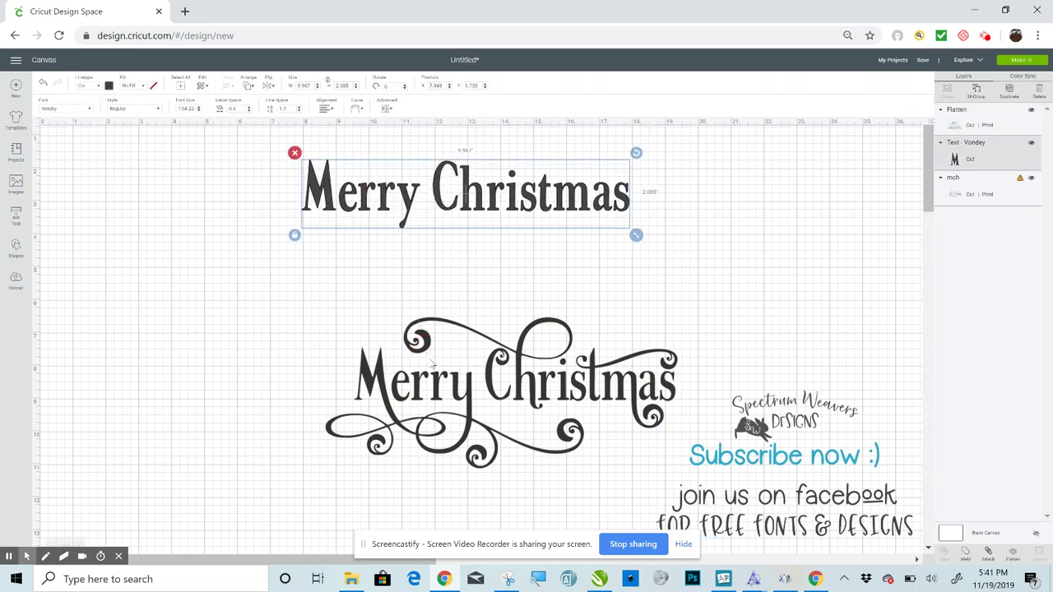
left_click_drag(445, 388, 373, 362)
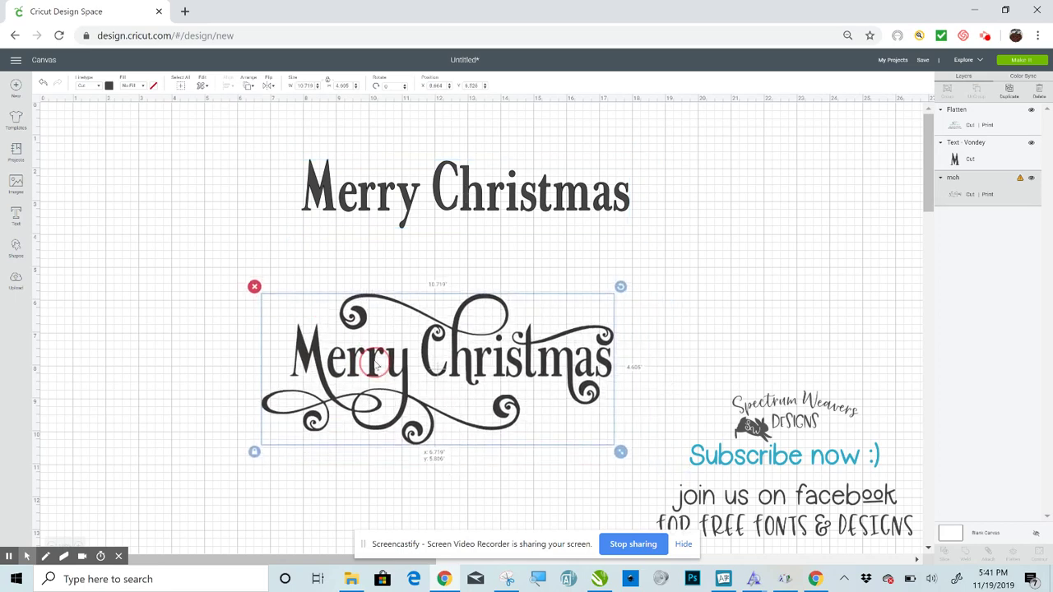
mouse_move(407, 216)
left_mouse_down()
mouse_move(383, 205)
mouse_move(394, 201)
left_mouse_up()
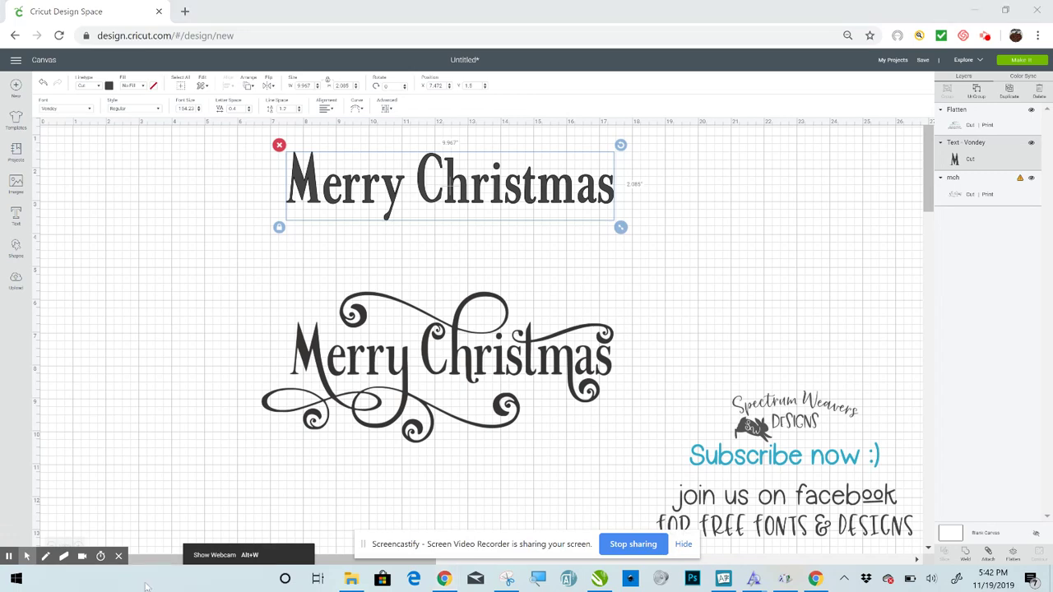
Launch Character Map from Windows search and close the duplicate window
left_click(150, 582)
type("cha")
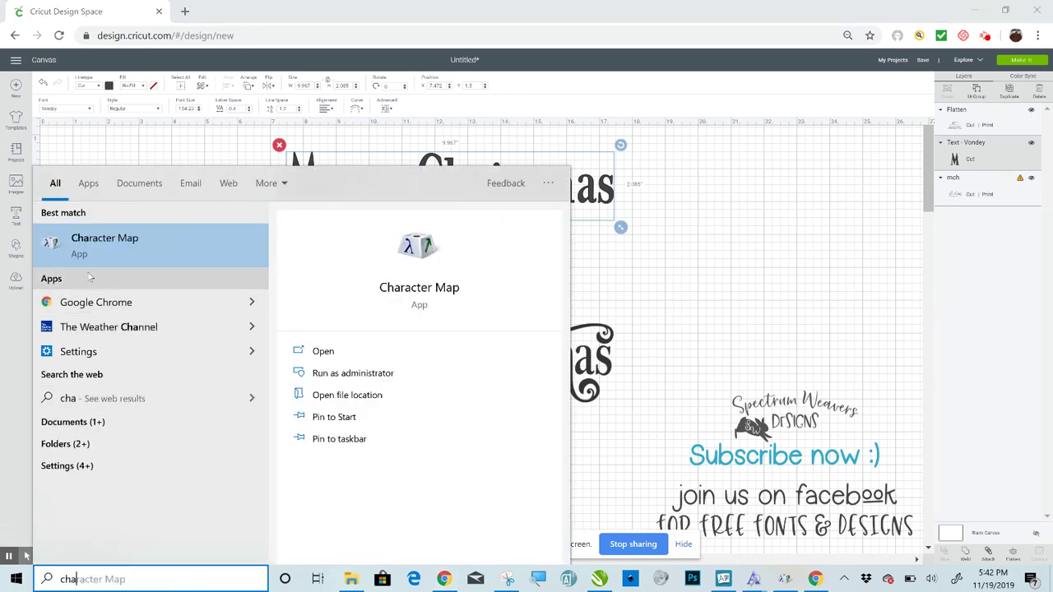
left_click(96, 238)
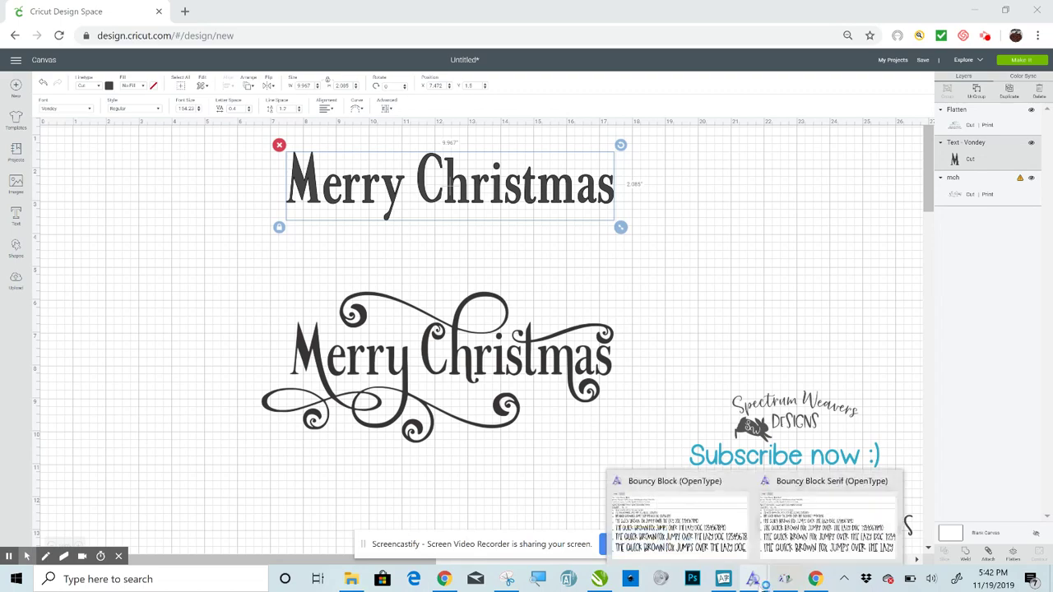
left_click(786, 579)
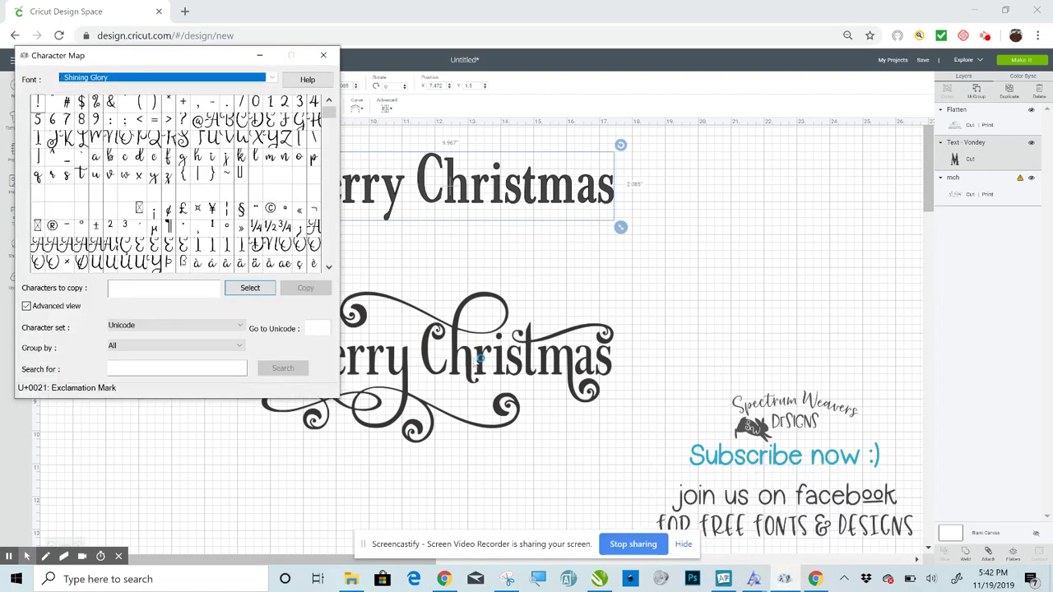
left_click_drag(127, 56, 730, 92)
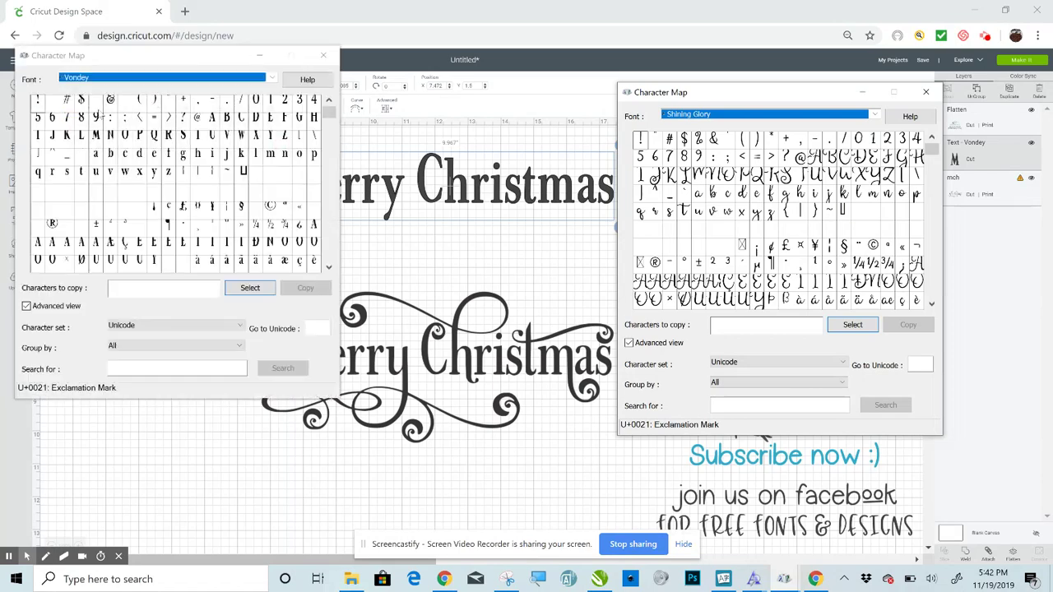
left_click(325, 55)
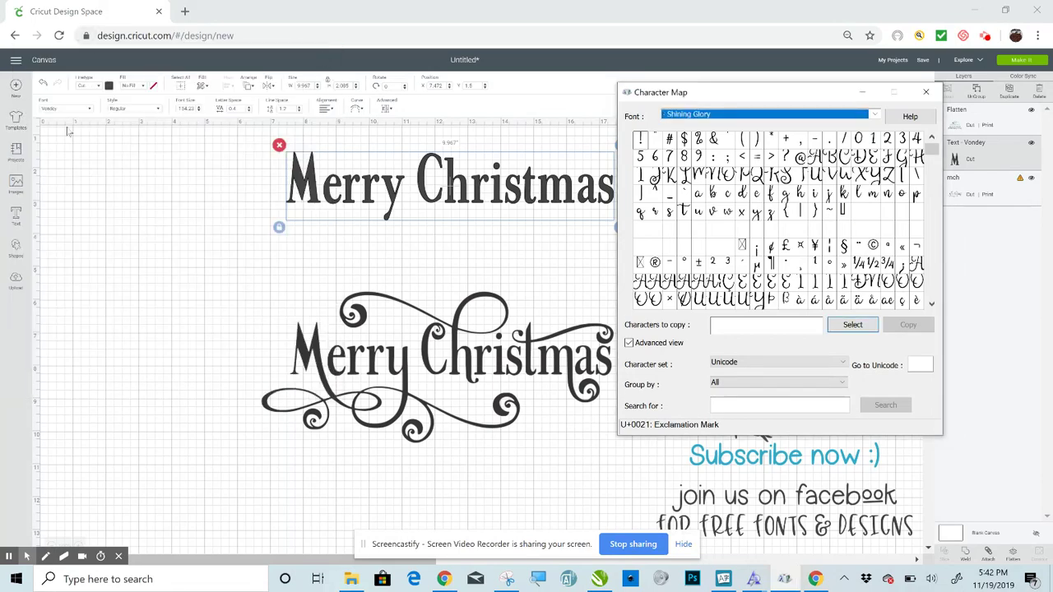
Choose the Vondey font in Character Map to show its characters
left_click(875, 114)
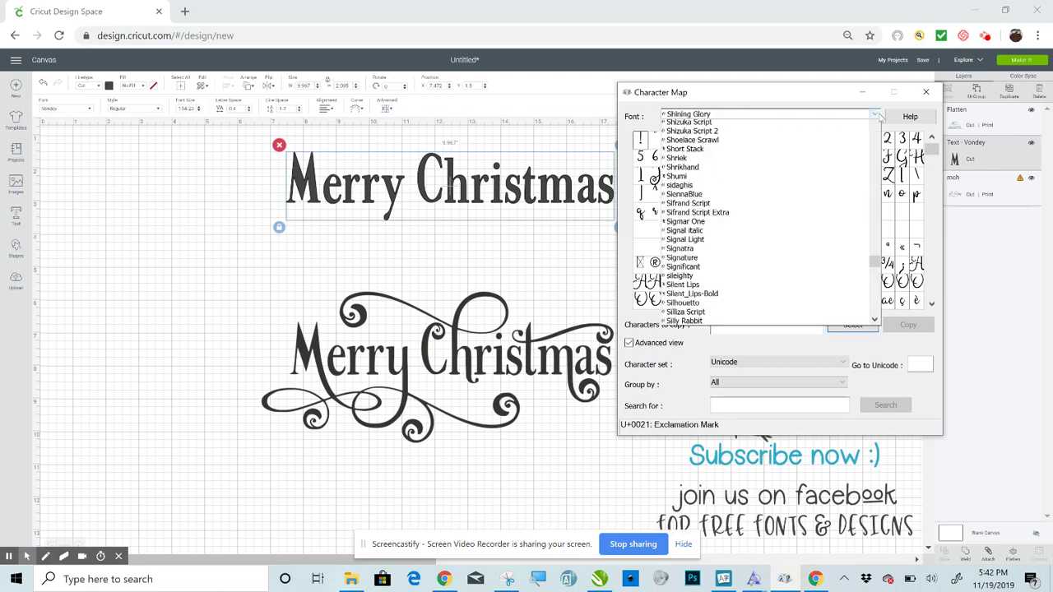
left_click_drag(880, 329, 881, 370)
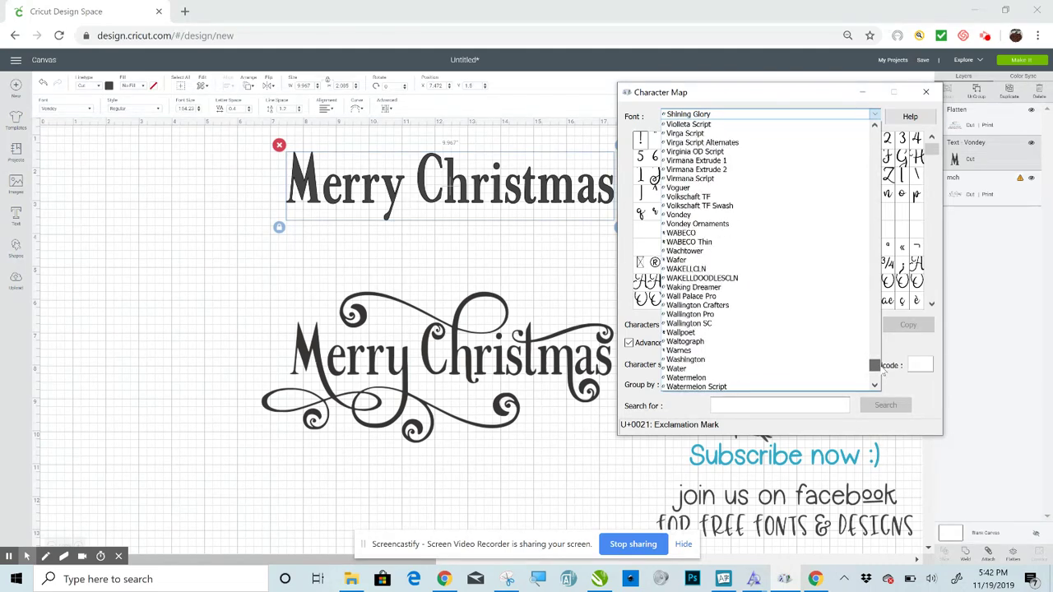
left_click(672, 215)
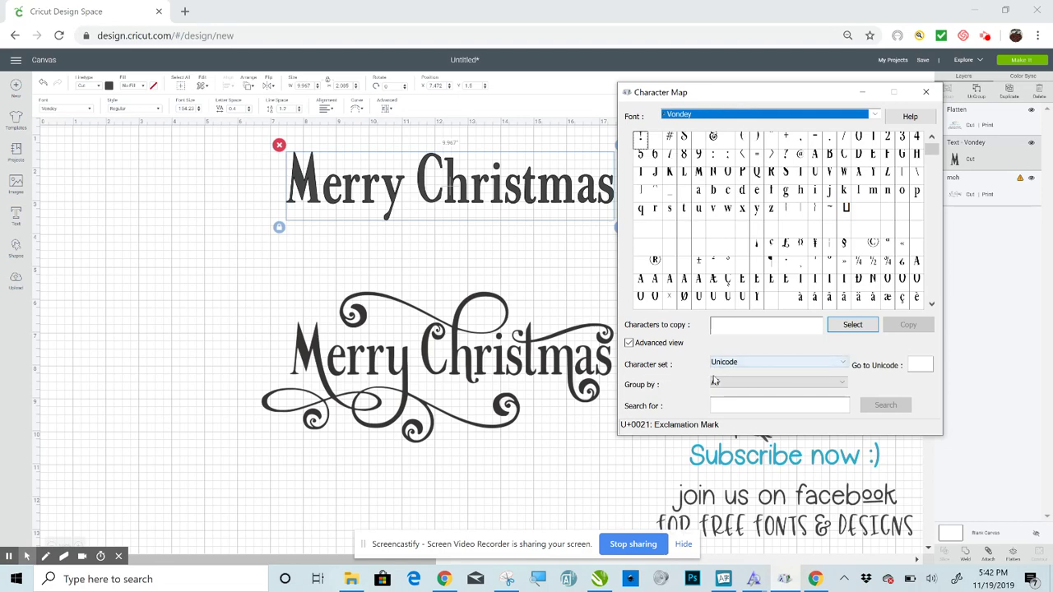
Group characters by Unicode Subrange and show Private Use Characters
left_click(716, 383)
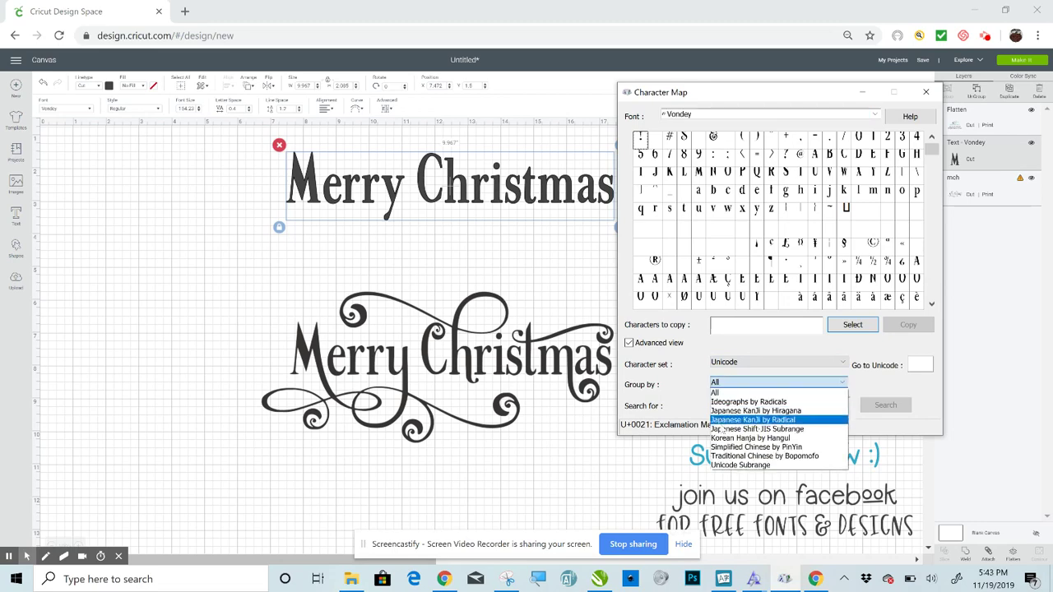
left_click(740, 464)
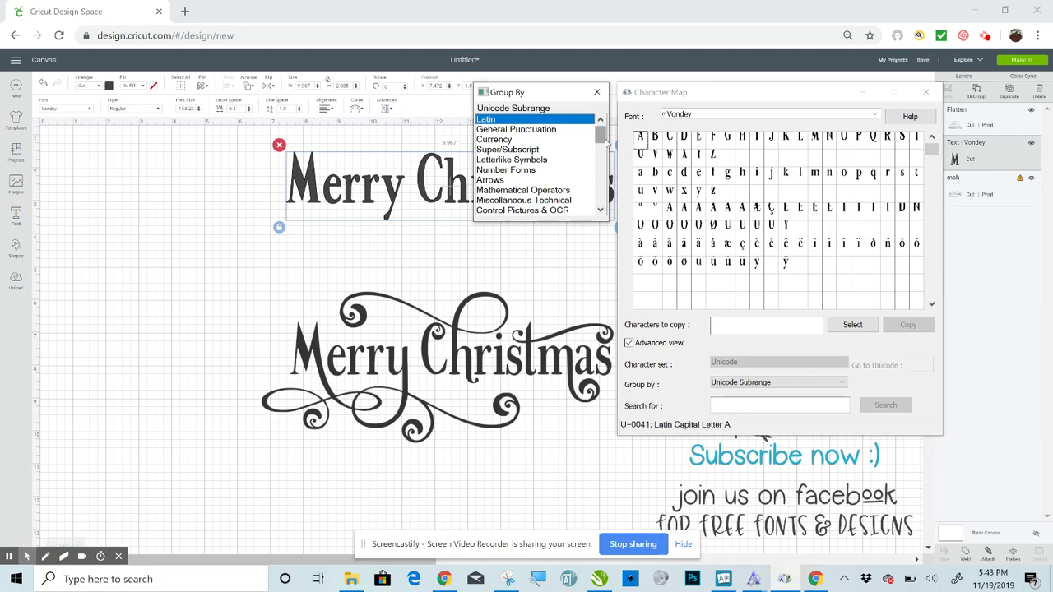
left_click_drag(607, 145, 607, 191)
left_click(549, 212)
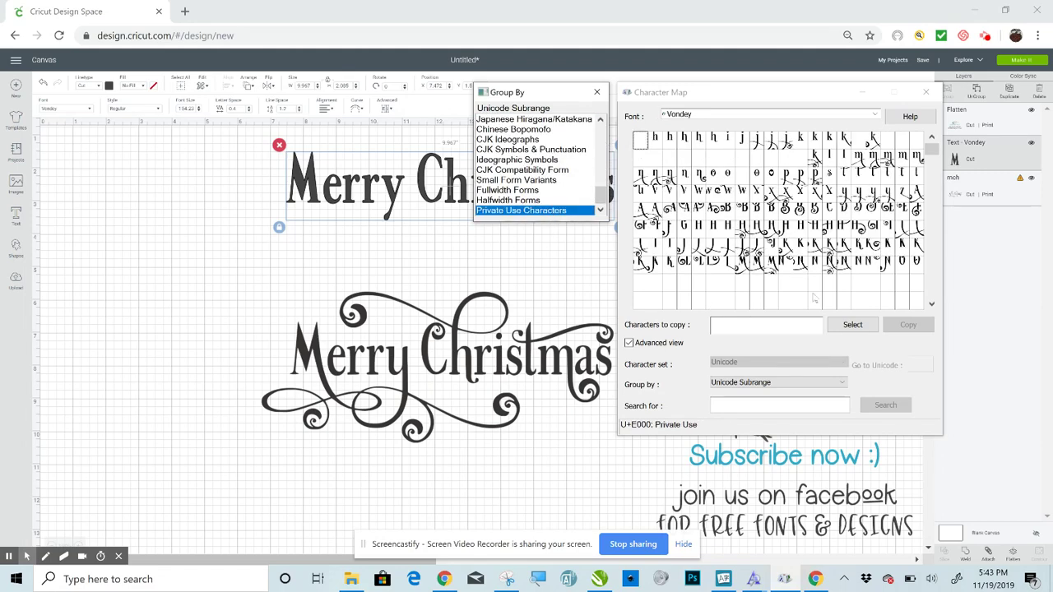
left_click(597, 93)
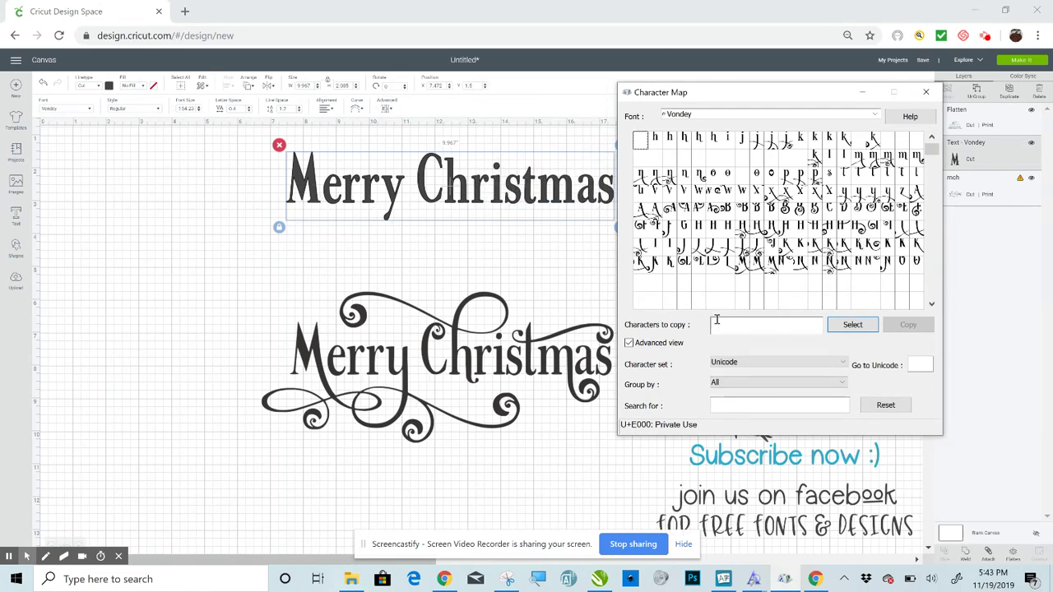
Select and copy the flourished M glyph U+E095
left_click(768, 265)
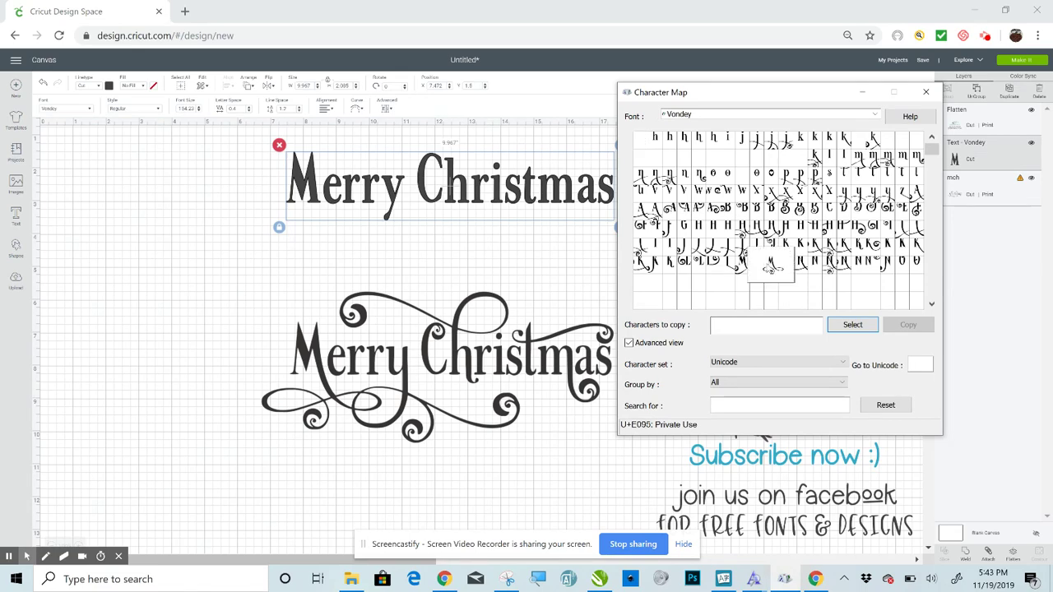
left_click(852, 325)
left_click(908, 325)
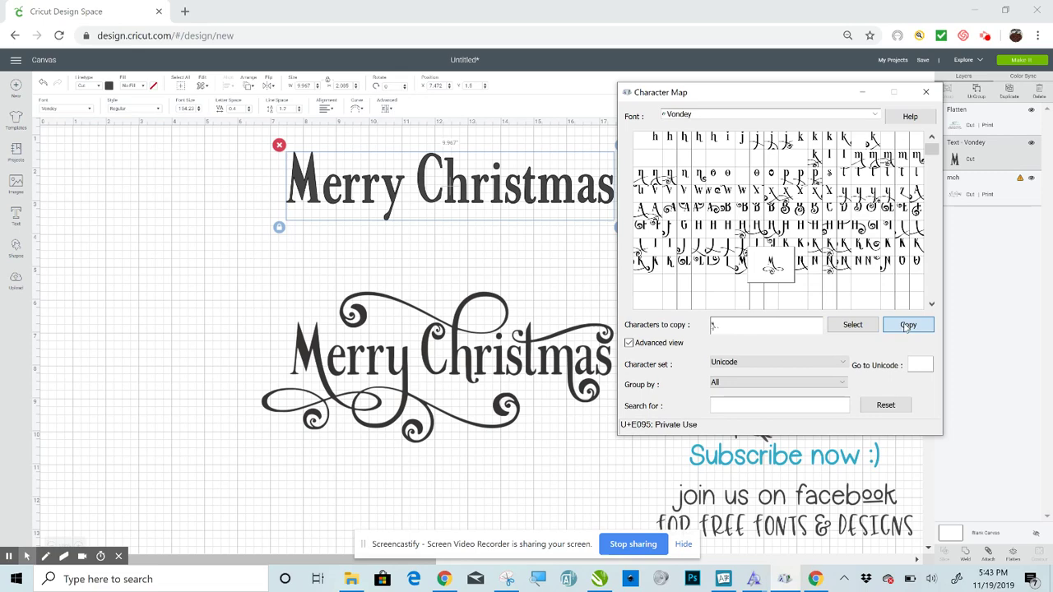
Replace the plain M of the Merry Christmas text with the pasted swash M glyph
left_click(861, 91)
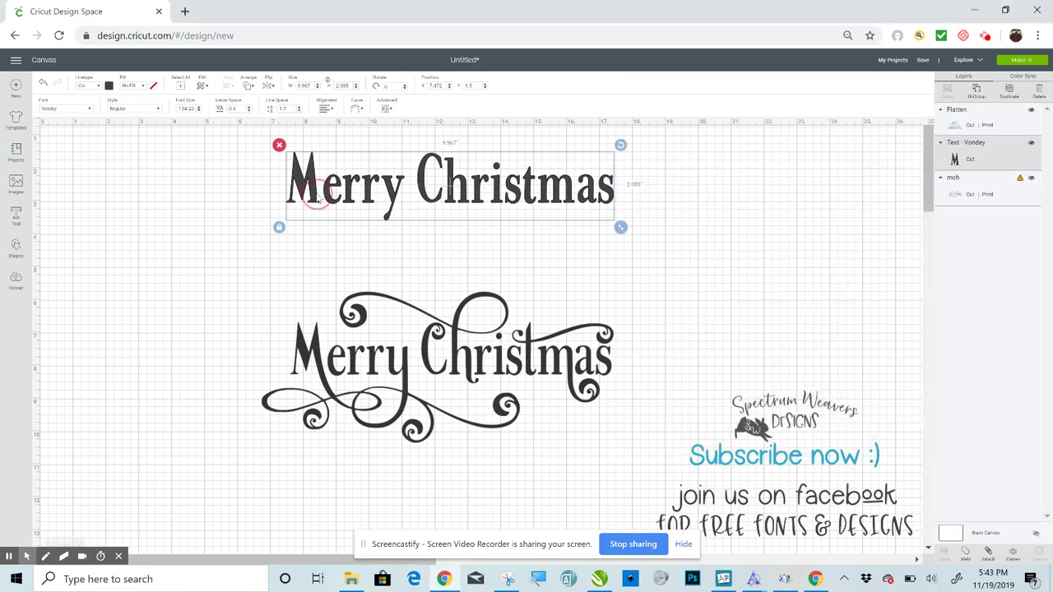
double_click(316, 201)
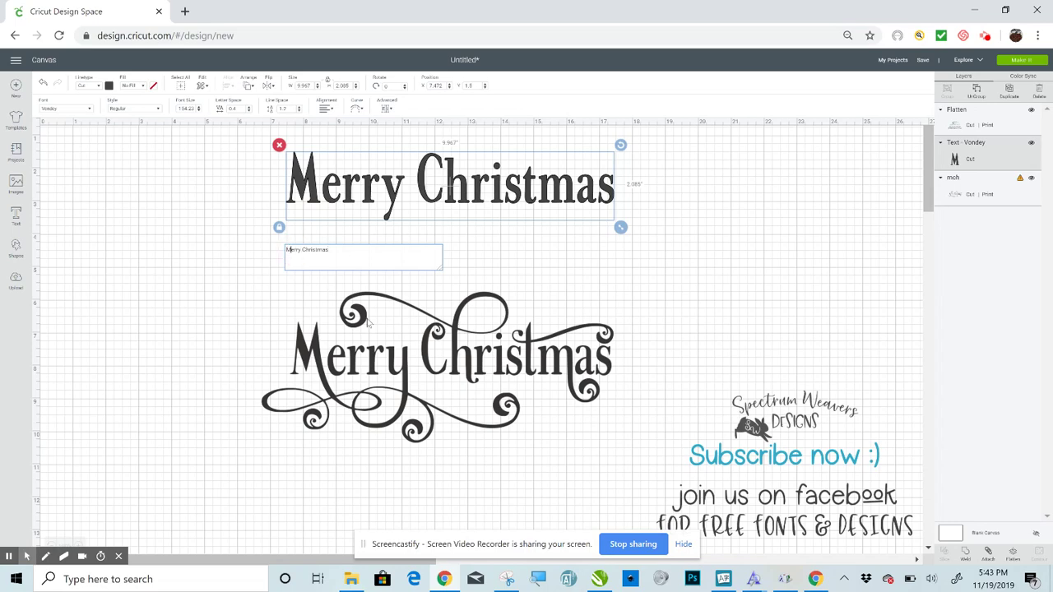
key("BackSpace")
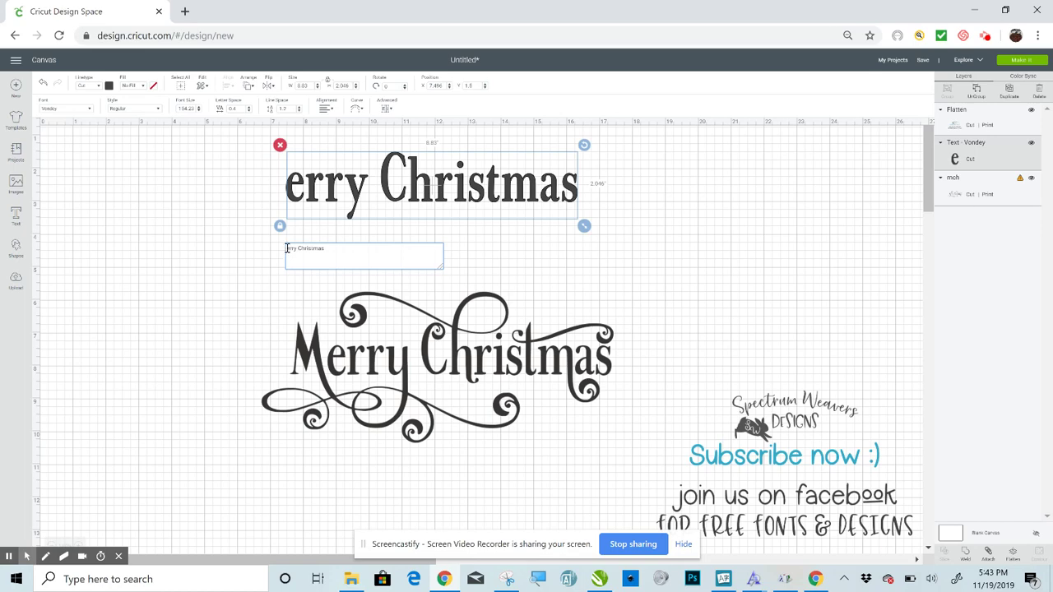
right_click(287, 249)
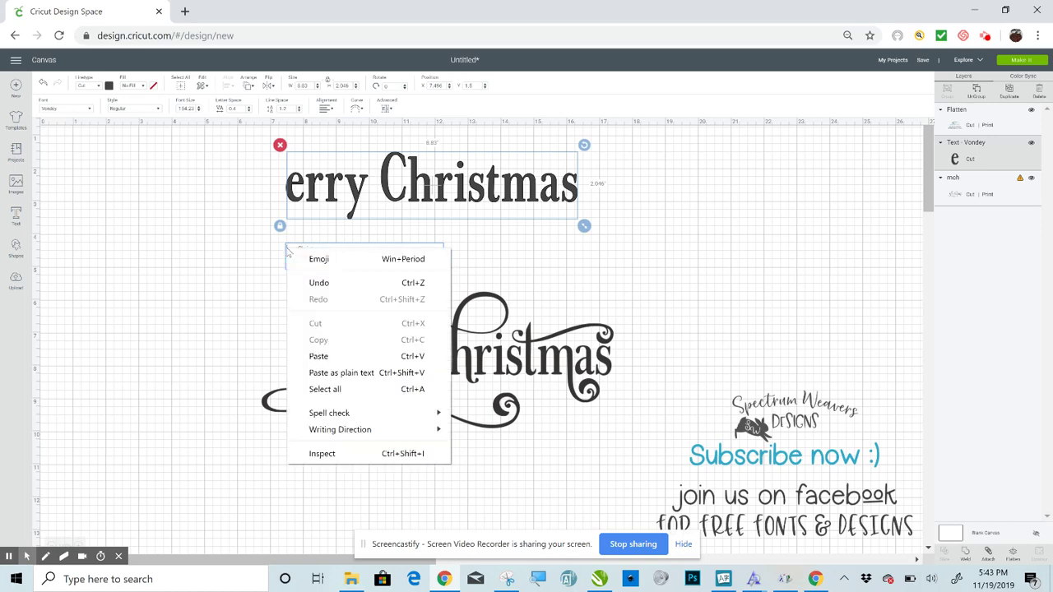
left_click(317, 354)
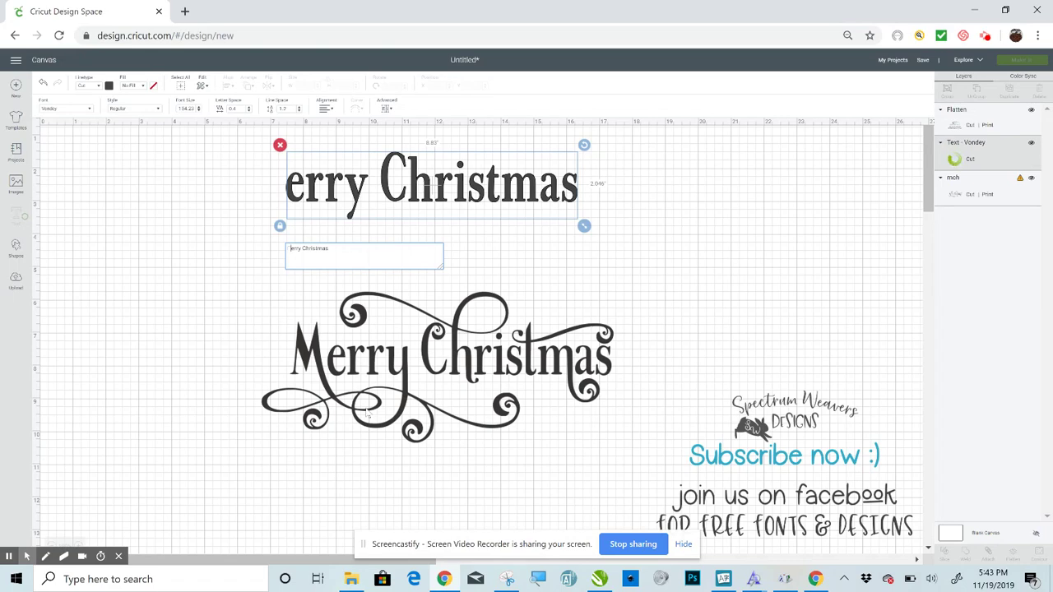
type("M")
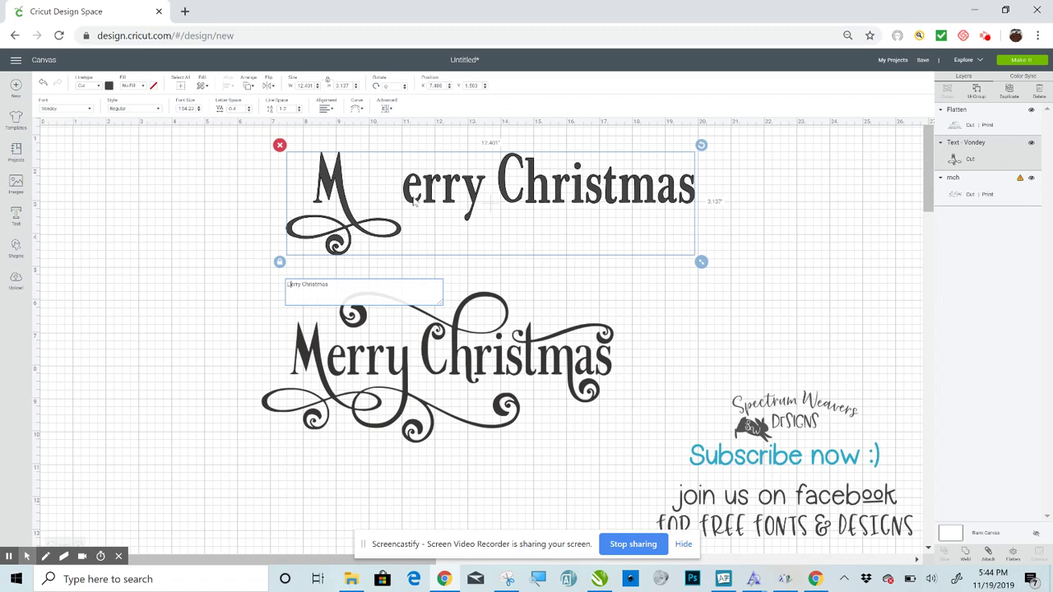
Ungroup the top text to letters and drag 'erry Christmas' left against the swash M
right_click(413, 201)
left_click(429, 218)
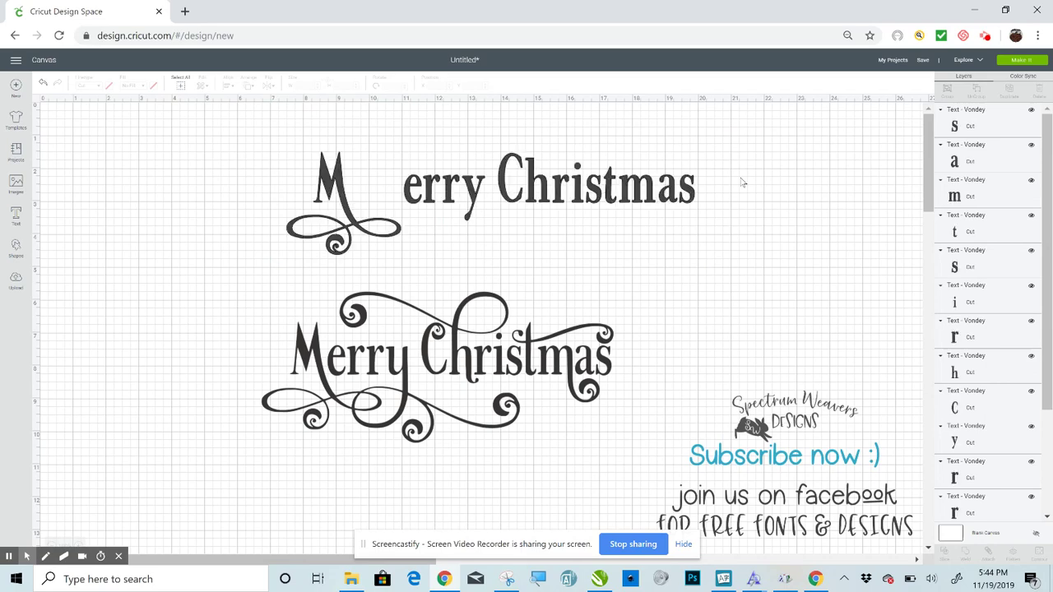
left_click_drag(717, 190, 401, 190)
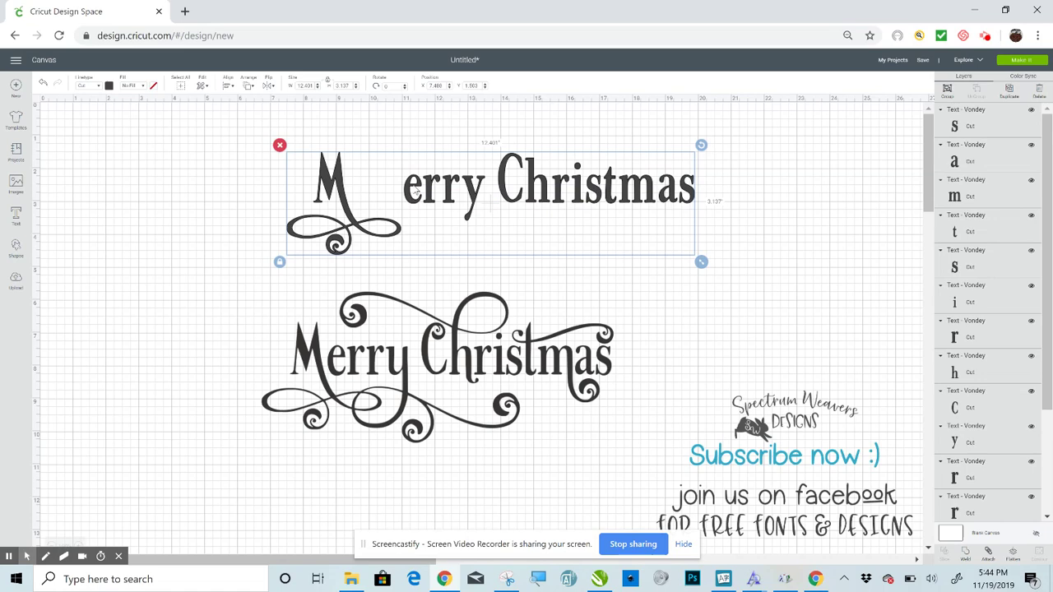
left_click(768, 183)
left_click_drag(717, 184, 375, 188)
left_click(779, 190)
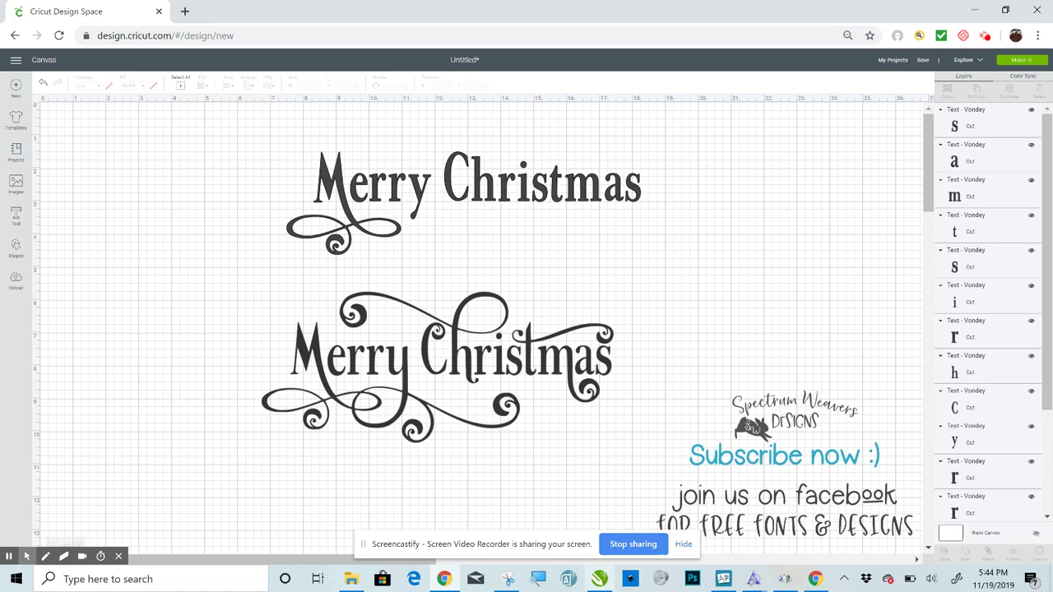
mouse_move(599, 579)
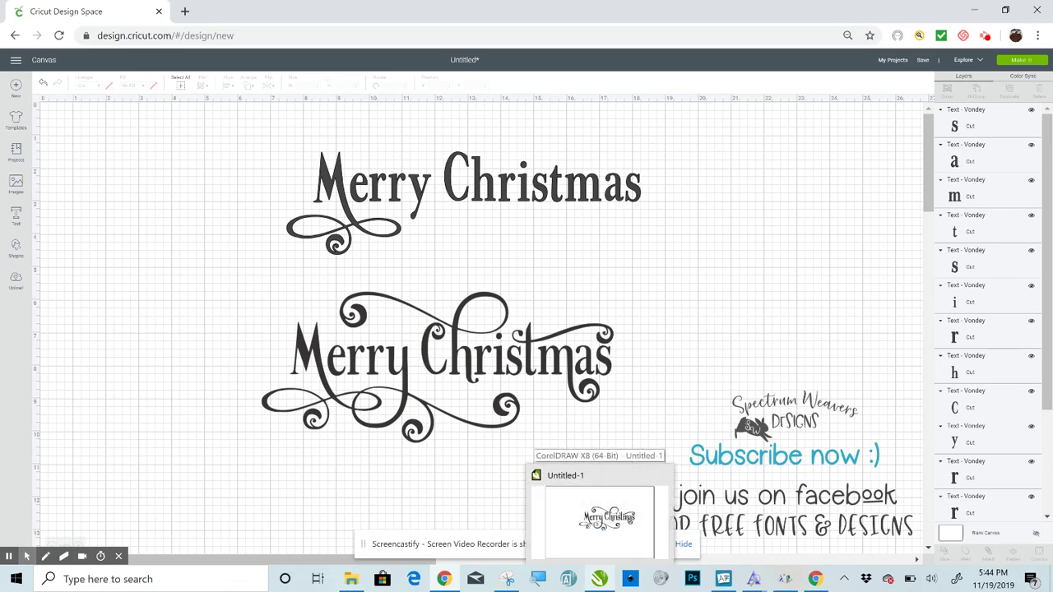
Reopen UI Character Map from the taskbar after a brief 'mic' search
left_click(152, 579)
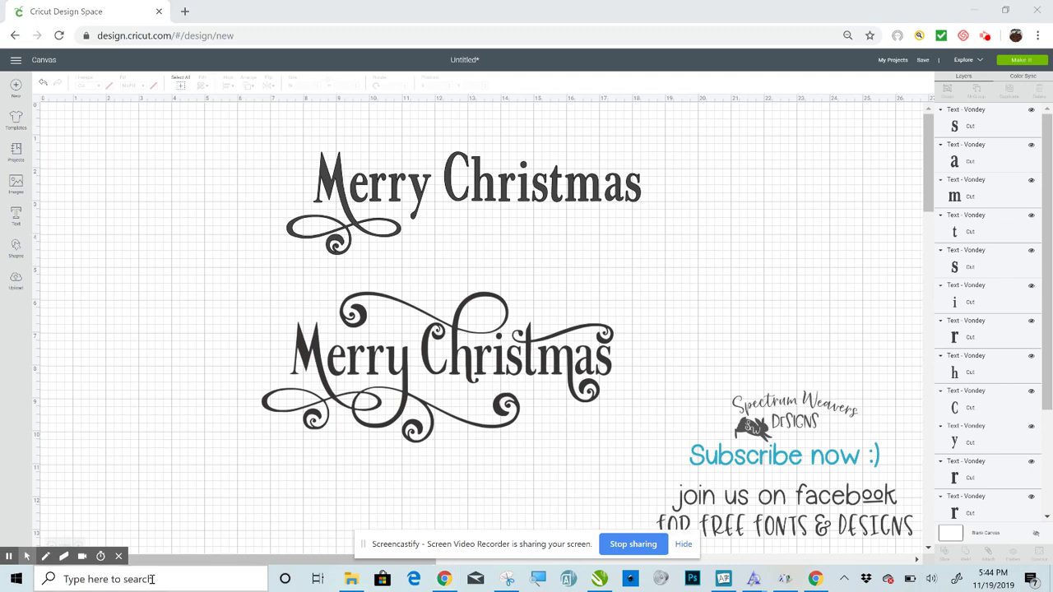
type("mic")
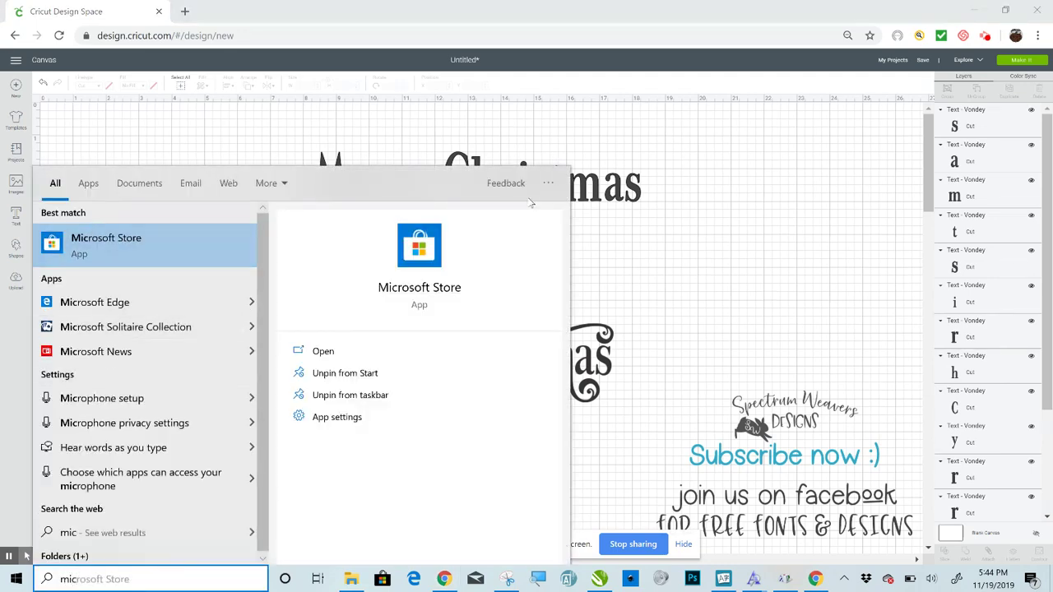
left_click(691, 156)
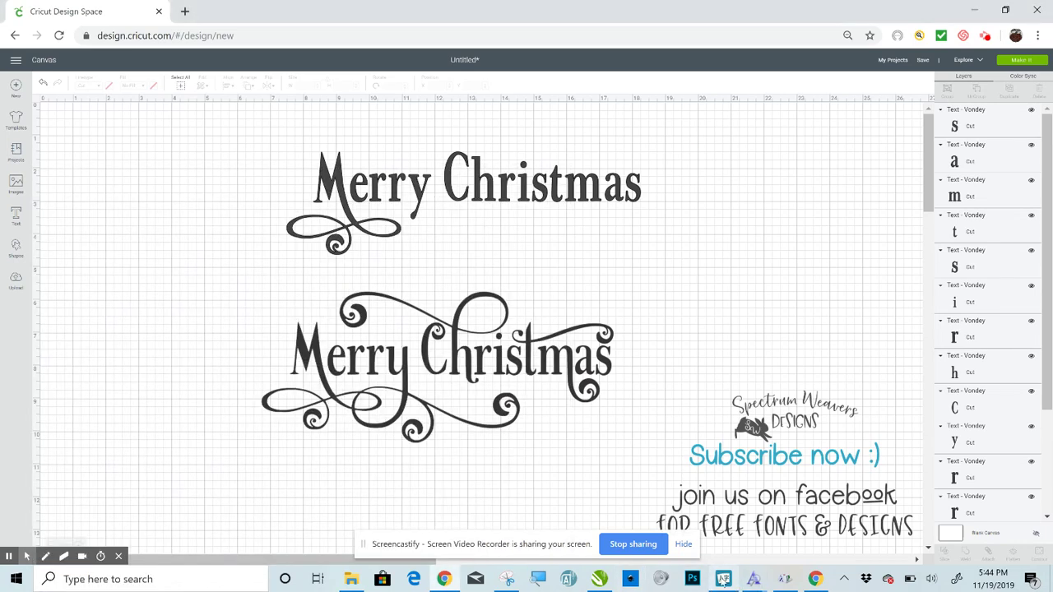
left_click(752, 579)
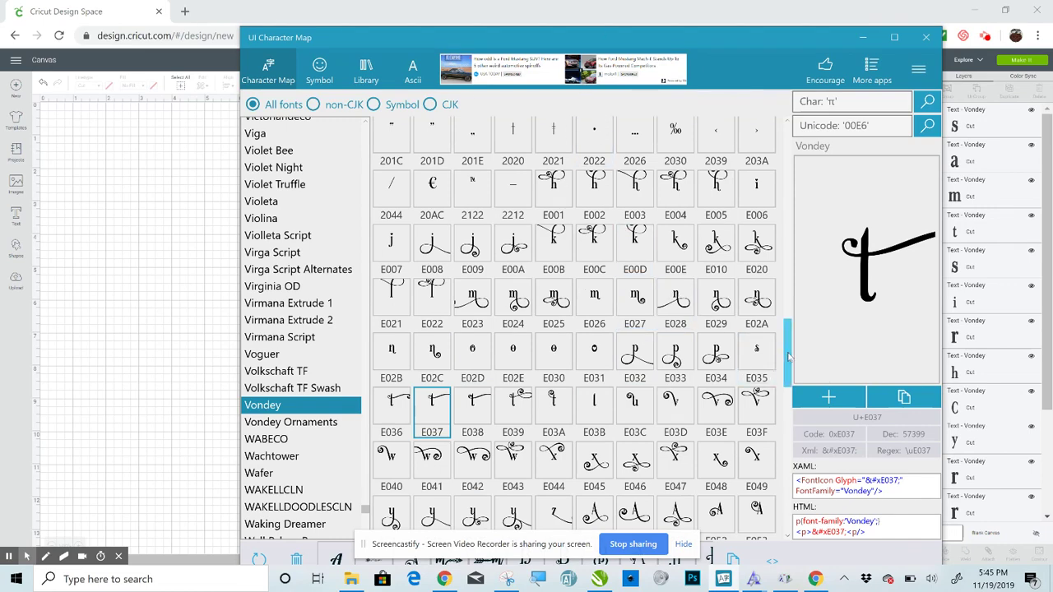
Copy Vondey's swash y glyph E04D and return to the Cricut canvas
left_click_drag(788, 355, 795, 375)
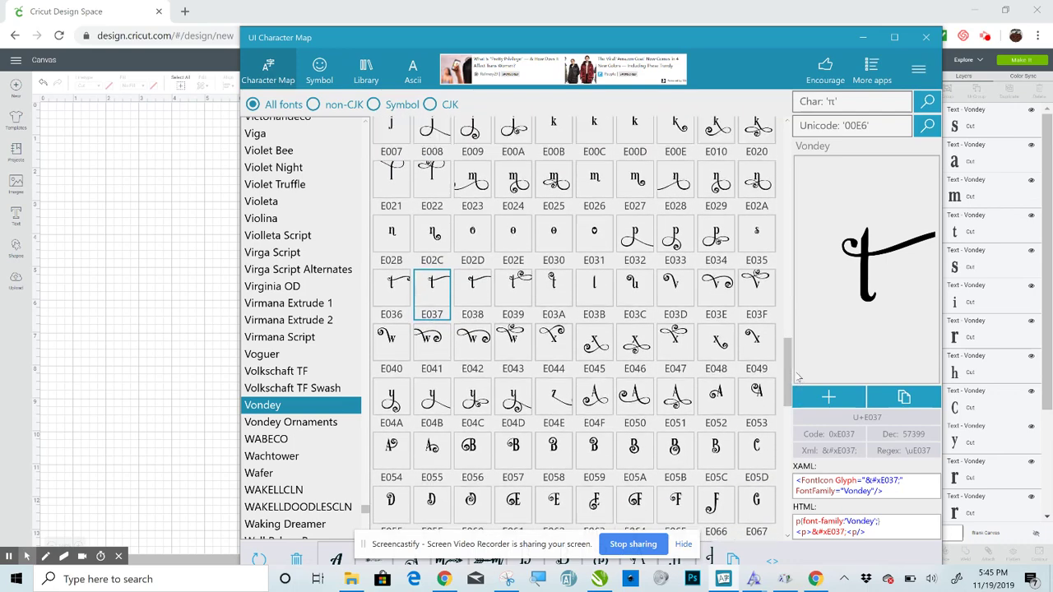
left_click(513, 402)
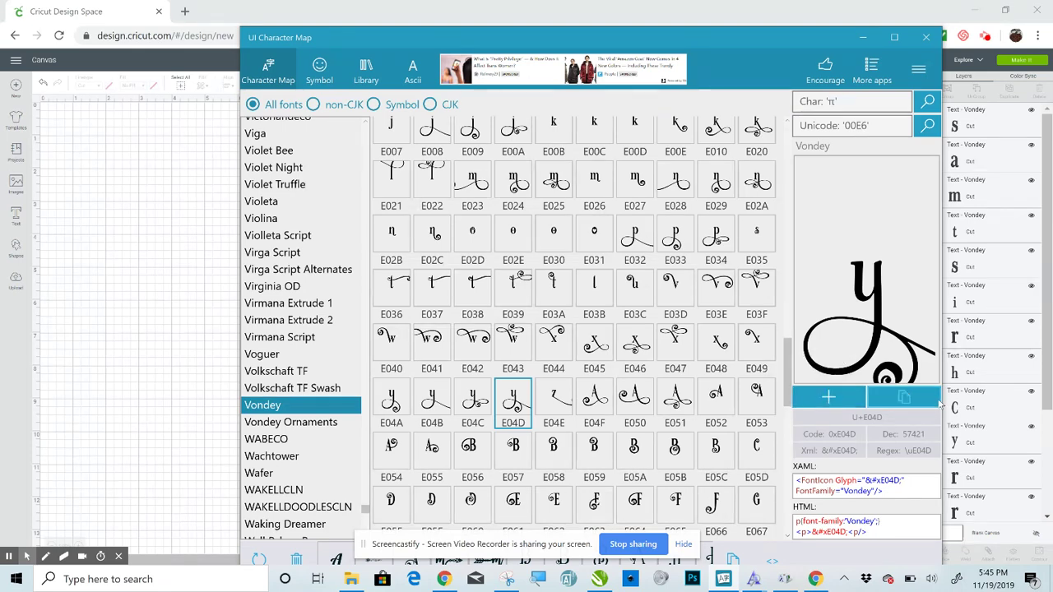
left_click(905, 396)
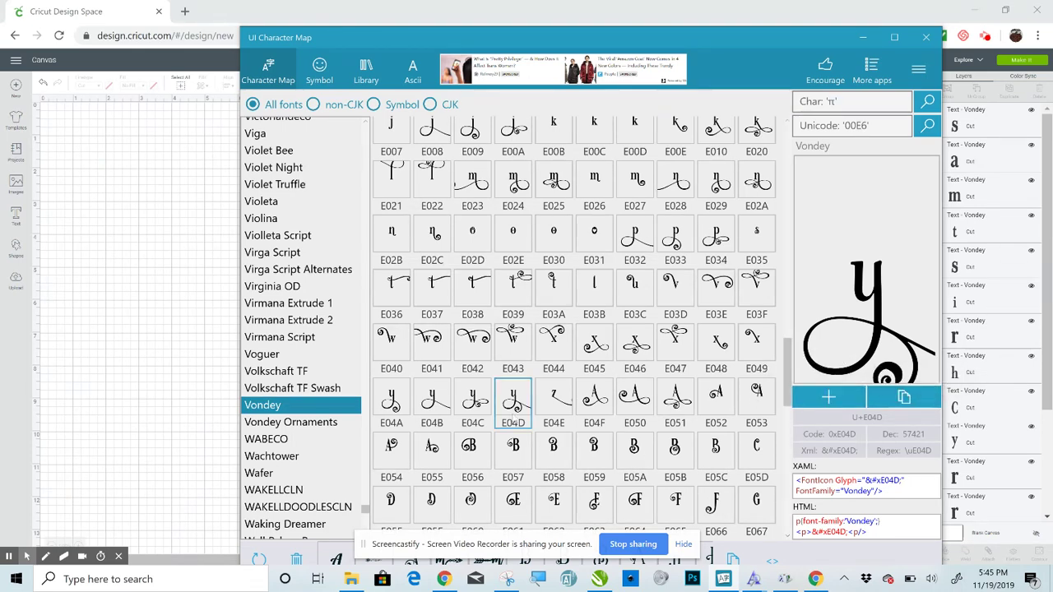
left_click(905, 399)
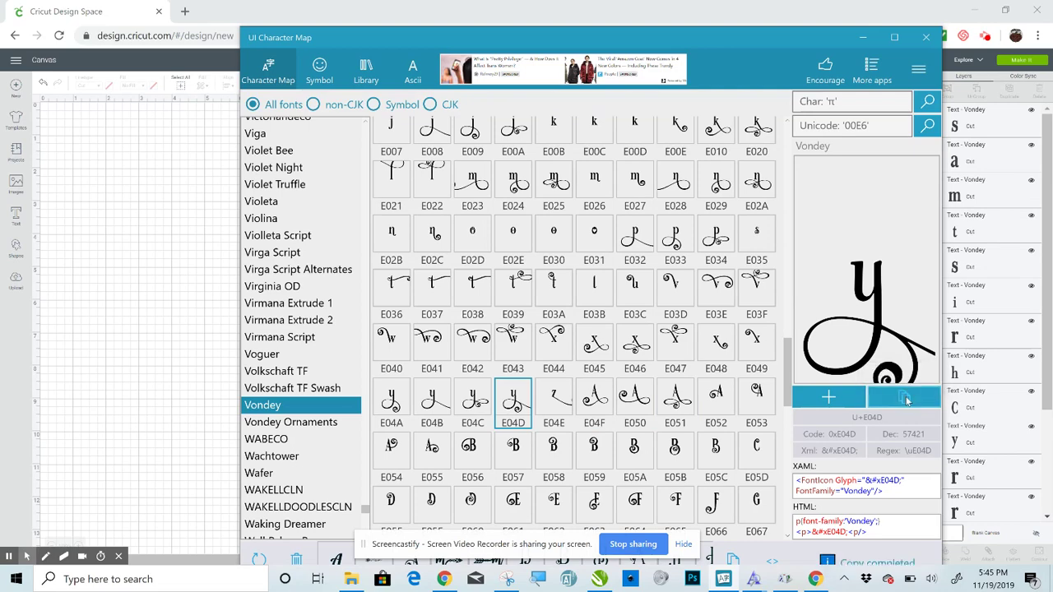
left_click(861, 38)
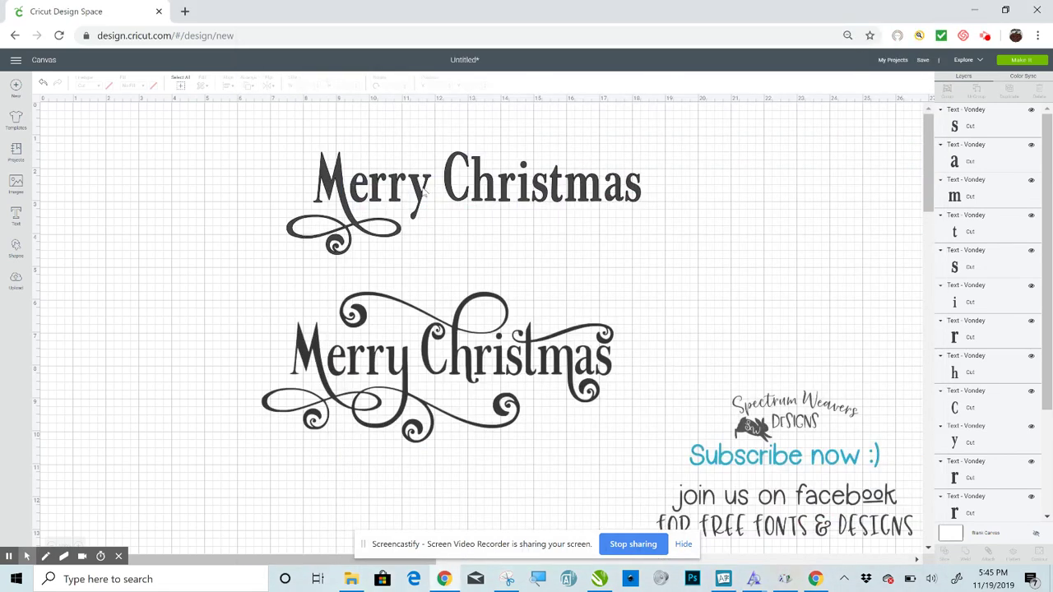
Paste the swash y glyph into the y of Merry and position it after 'Merr'
double_click(422, 189)
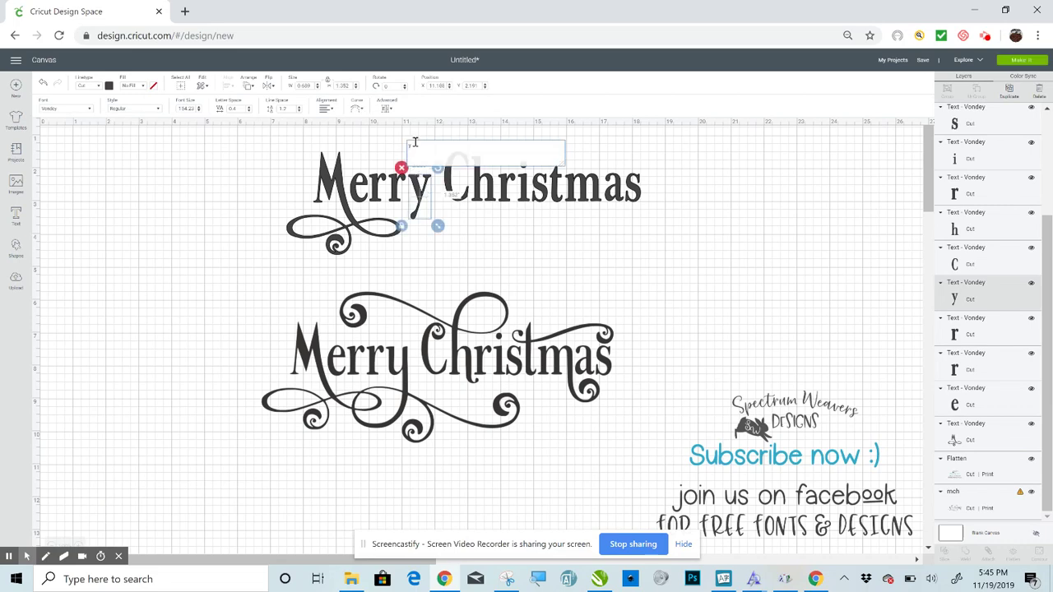
right_click(424, 151)
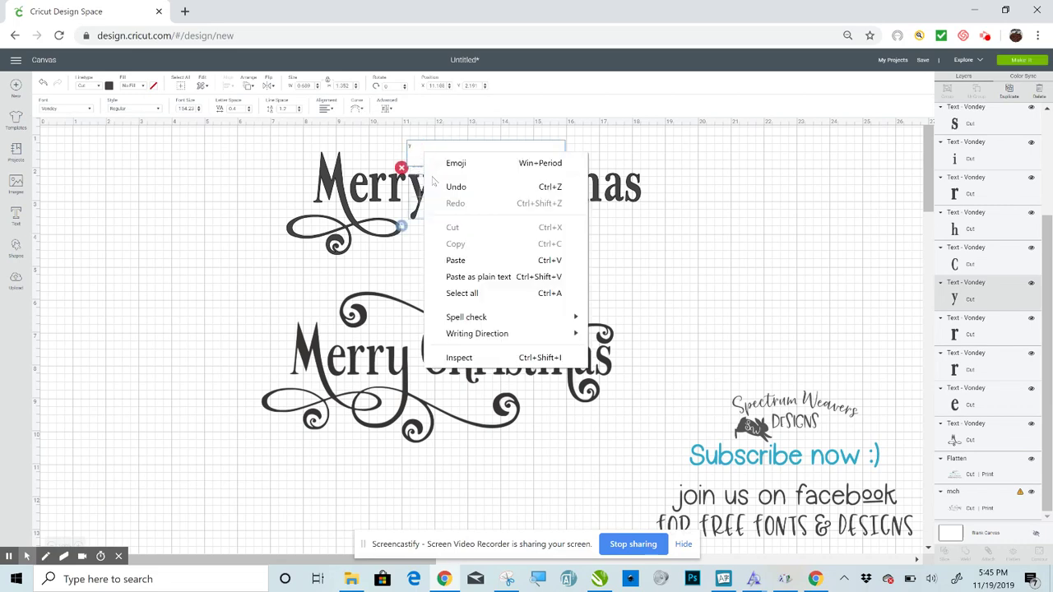
left_click(451, 262)
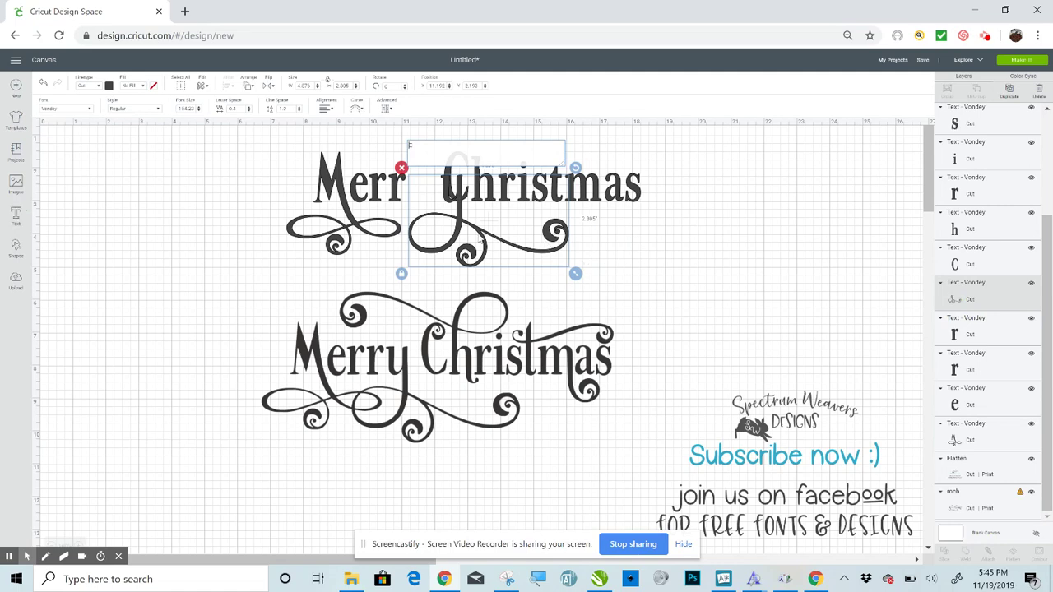
left_click_drag(461, 236, 421, 229)
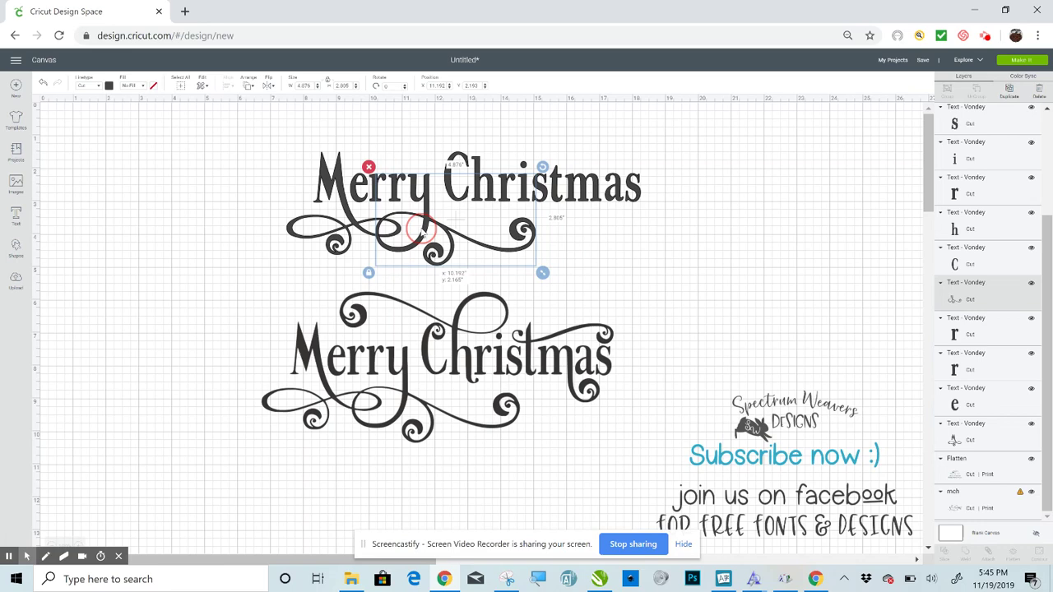
left_click_drag(423, 235, 422, 234)
left_click(668, 235)
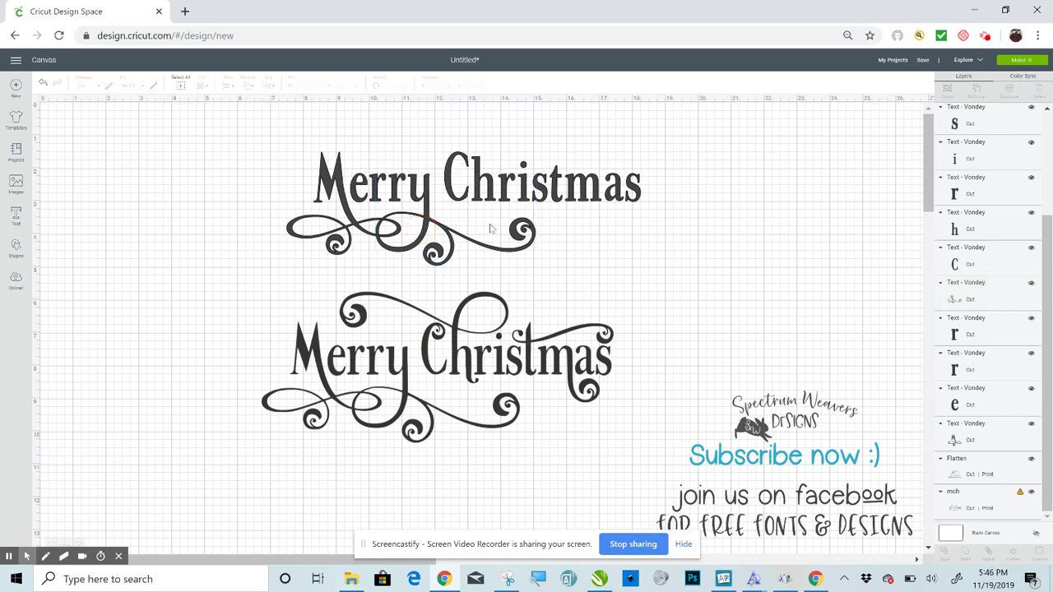
Copy Vondey's alternate C glyph E05D from UI Character Map
left_click(467, 200)
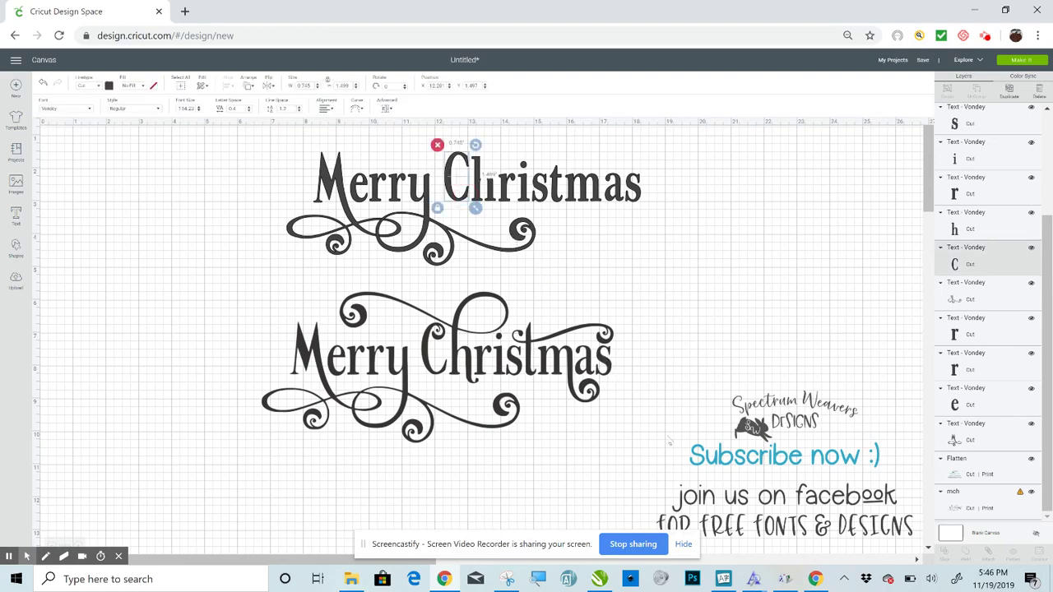
left_click(723, 579)
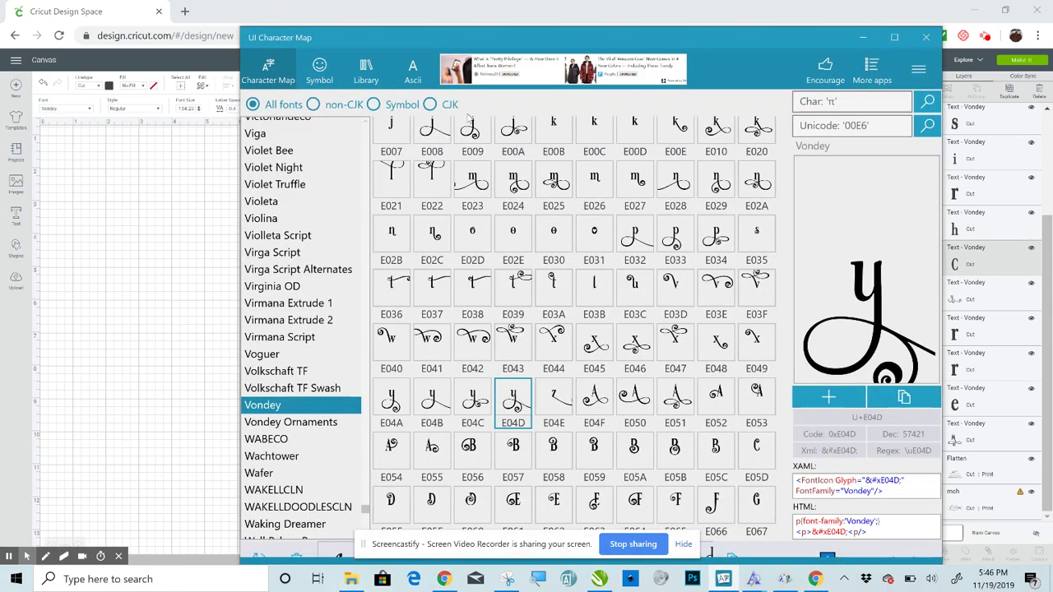
left_click(760, 445)
left_click(904, 397)
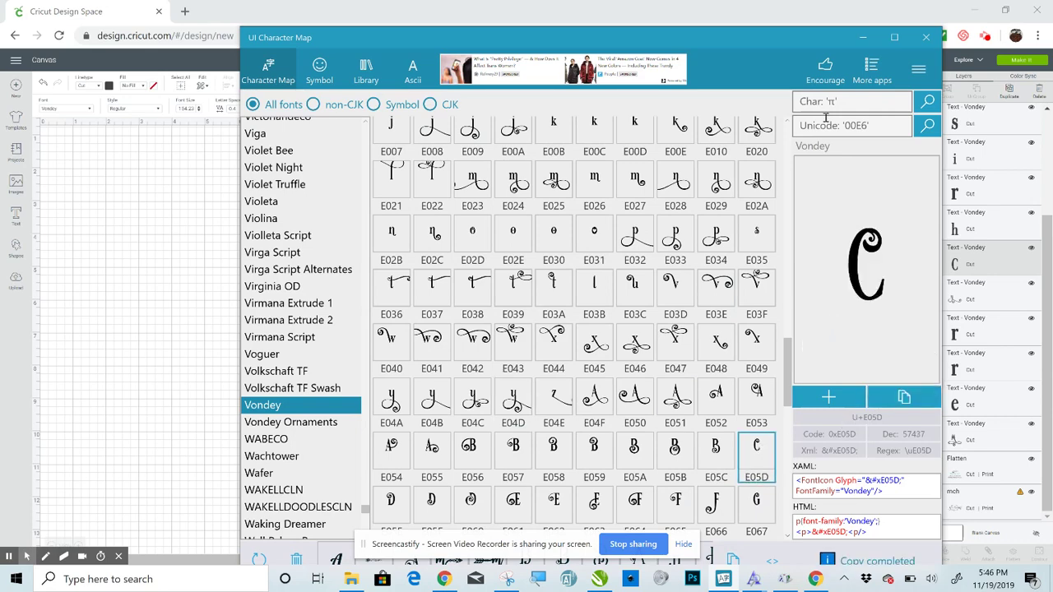
left_click(862, 38)
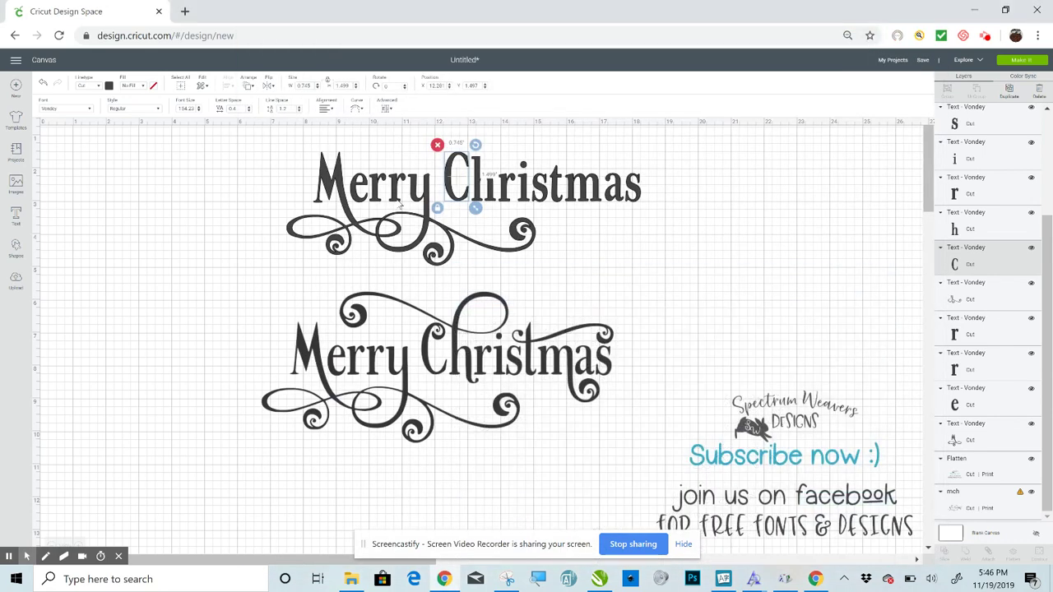
Paste the E05D glyph into the C of Christmas
double_click(466, 194)
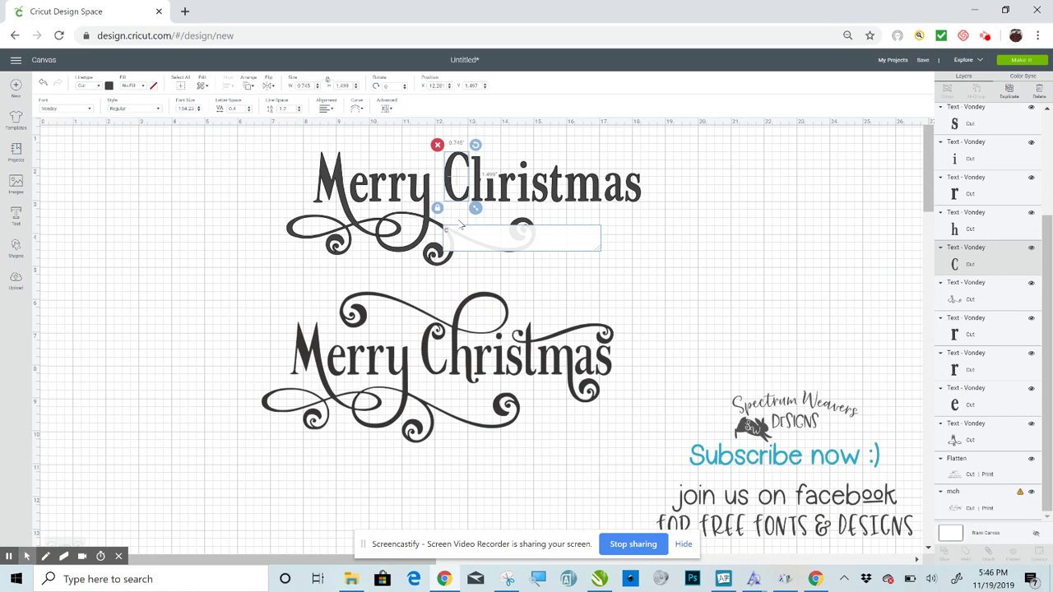
right_click(464, 227)
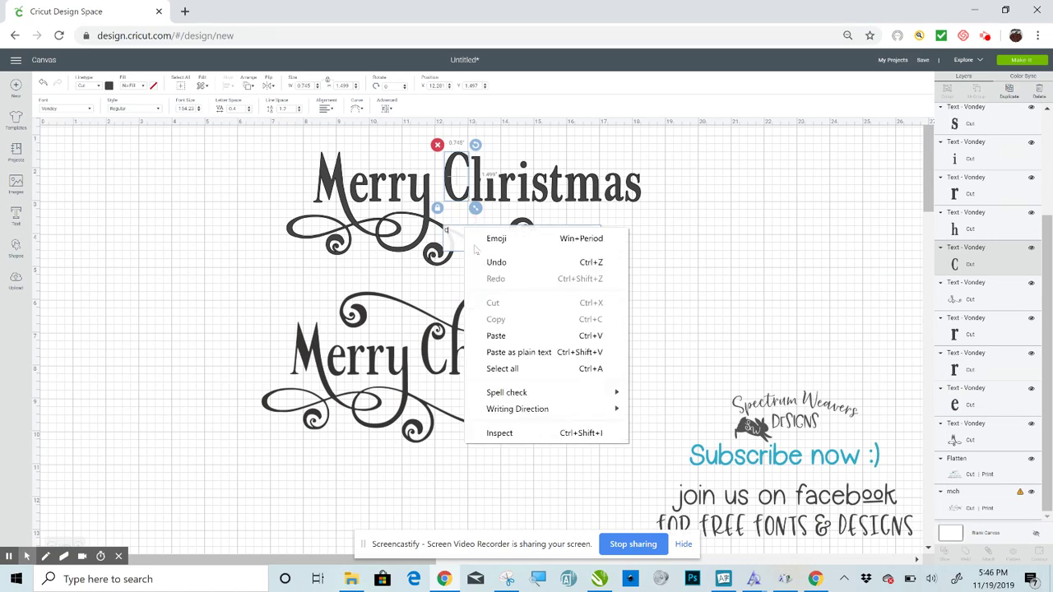
left_click(507, 334)
left_click(507, 334)
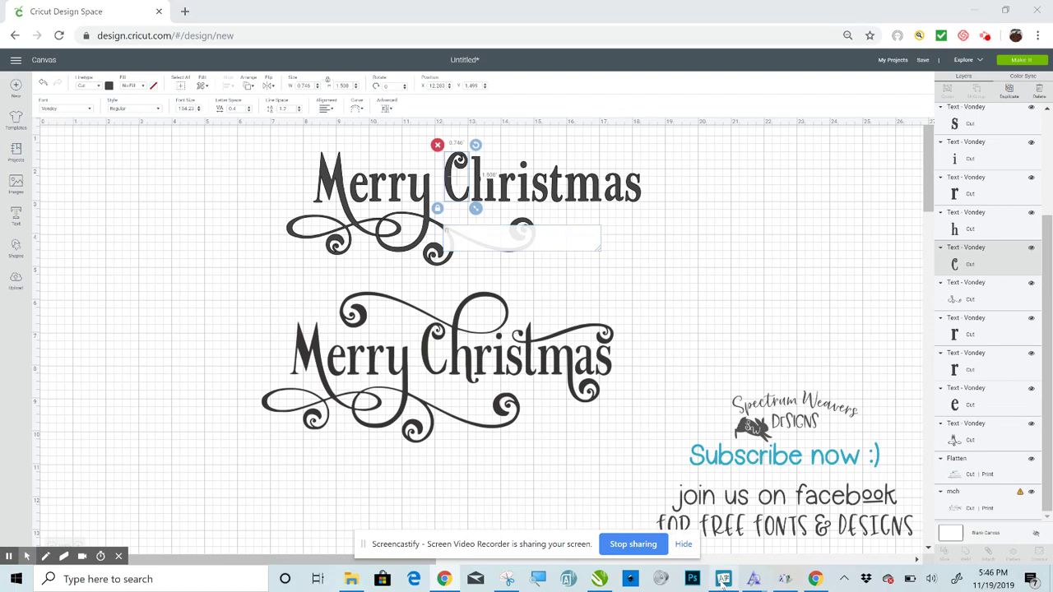
Copy Vondey's swash h glyph E003 from UI Character Map
left_click(722, 579)
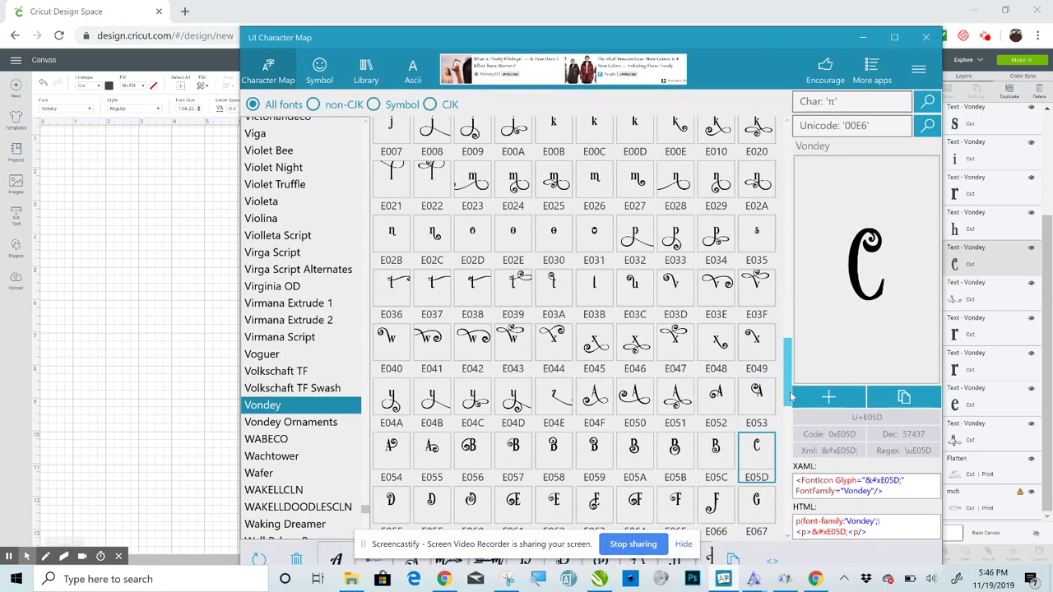
left_click_drag(790, 397, 785, 373)
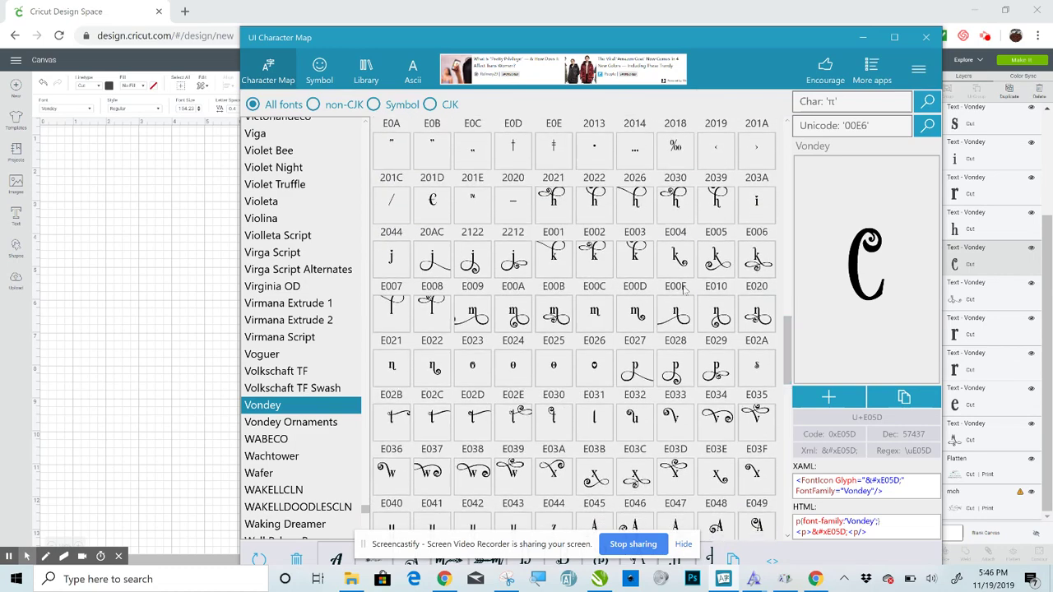
left_click(641, 210)
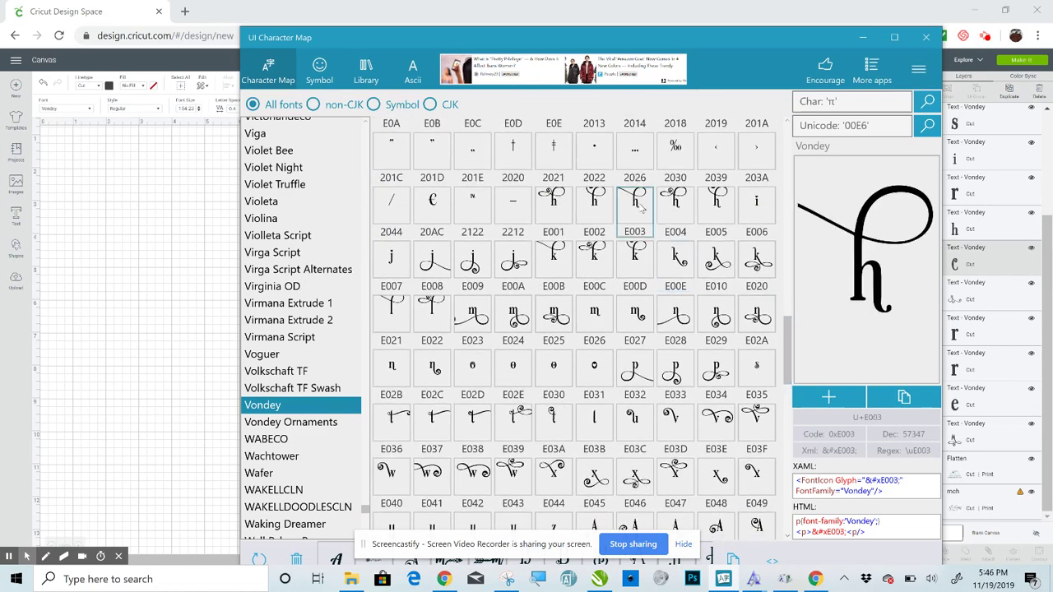
left_click(904, 398)
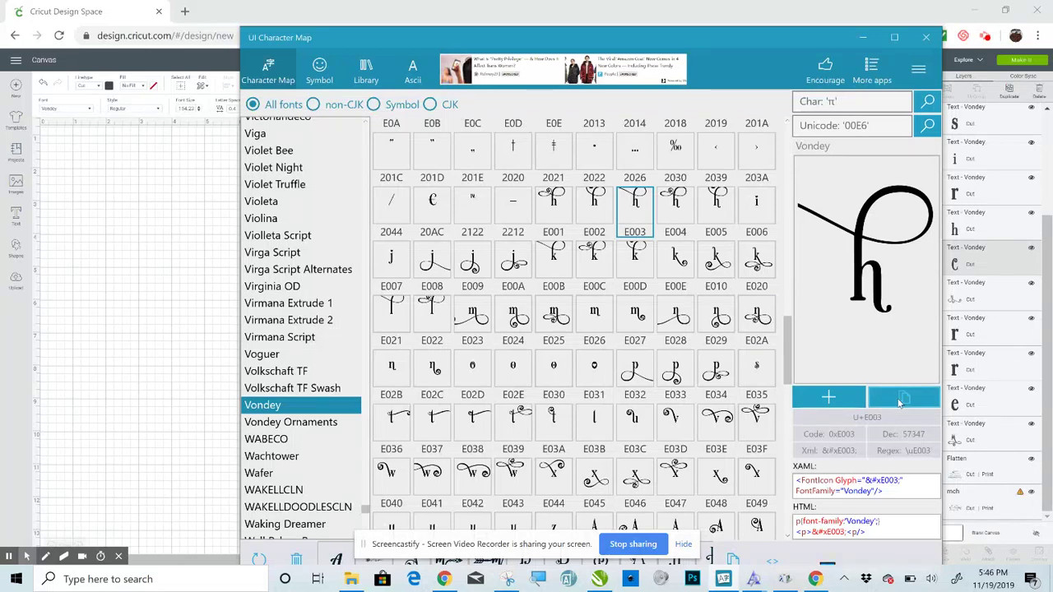
left_click(862, 37)
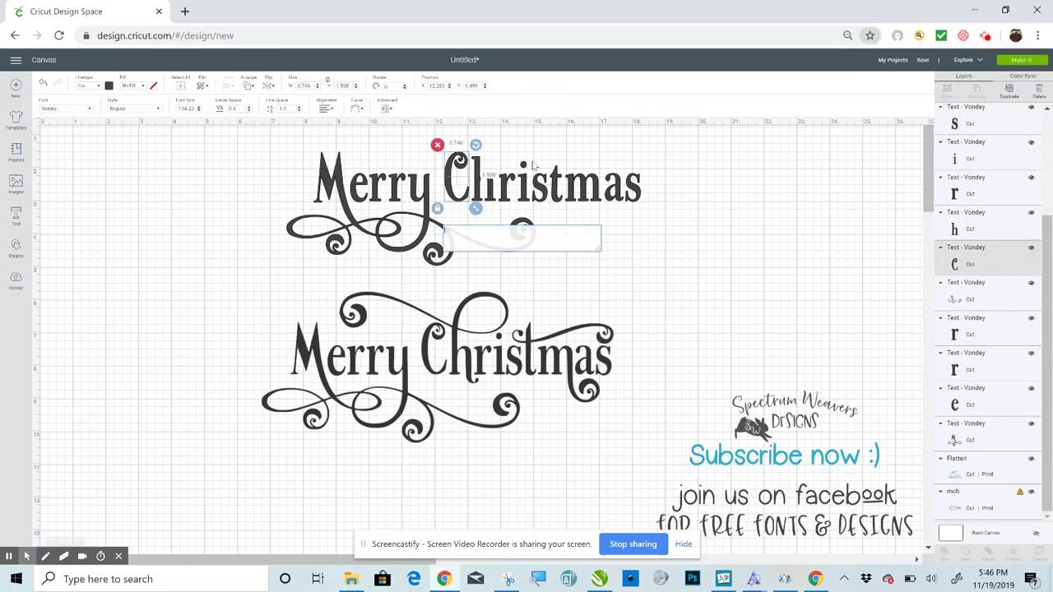
Paste the E003 glyph into the h of Christmas and move it into the gap after C
double_click(492, 194)
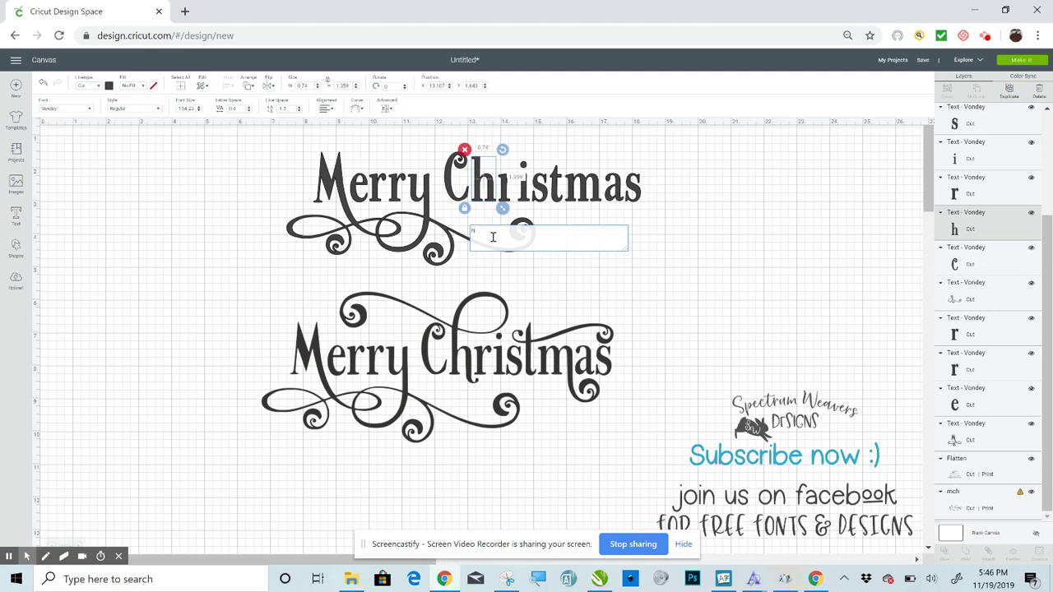
right_click(492, 237)
left_click(523, 350)
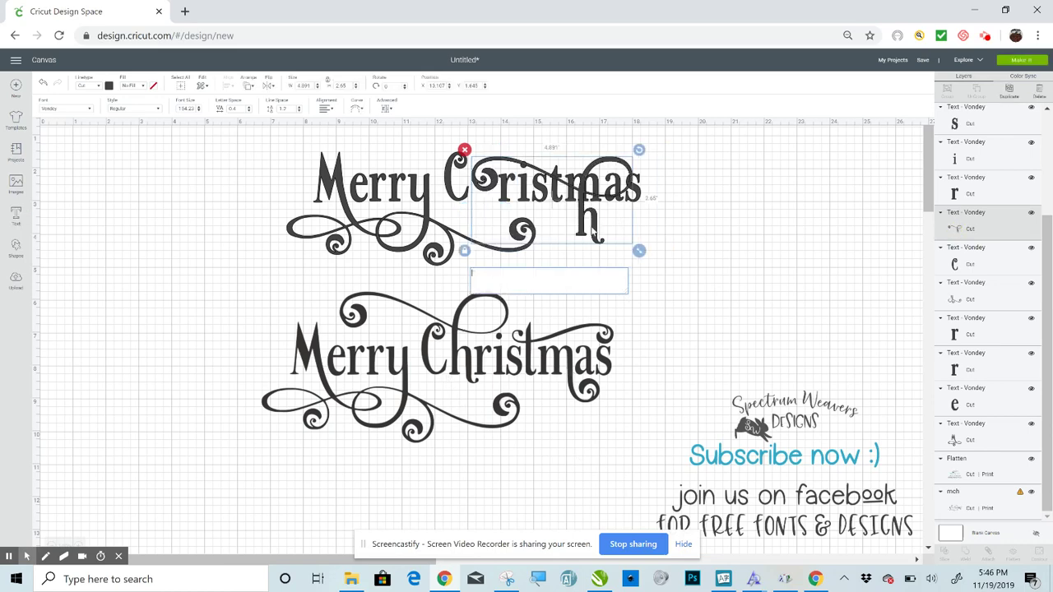
left_click_drag(599, 237, 491, 202)
Select the top Christmas t and copy the Vondey swash t glyph E036 from Character Map
left_click(559, 195)
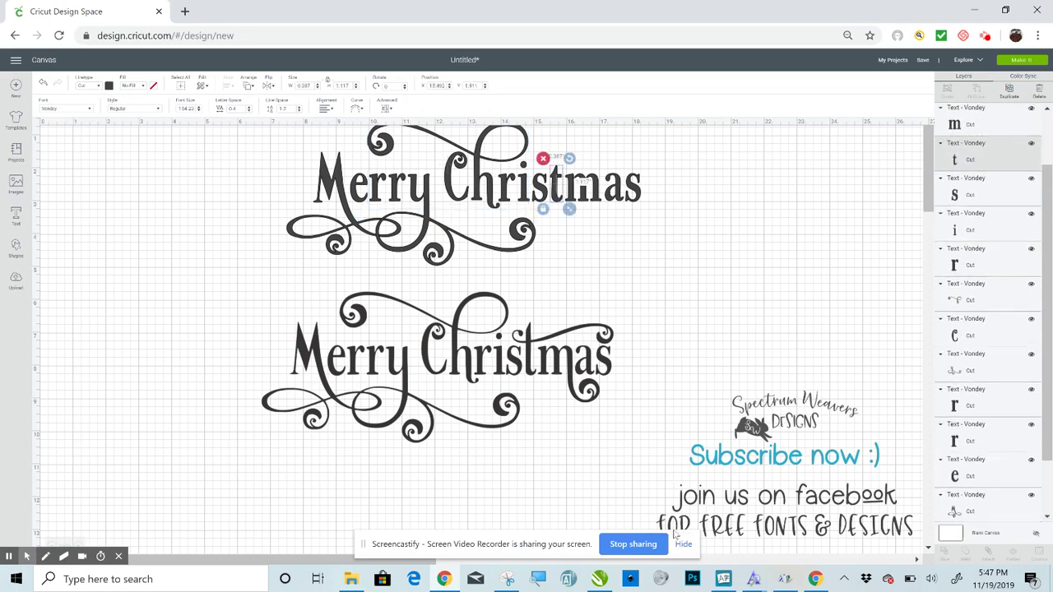
left_click(724, 579)
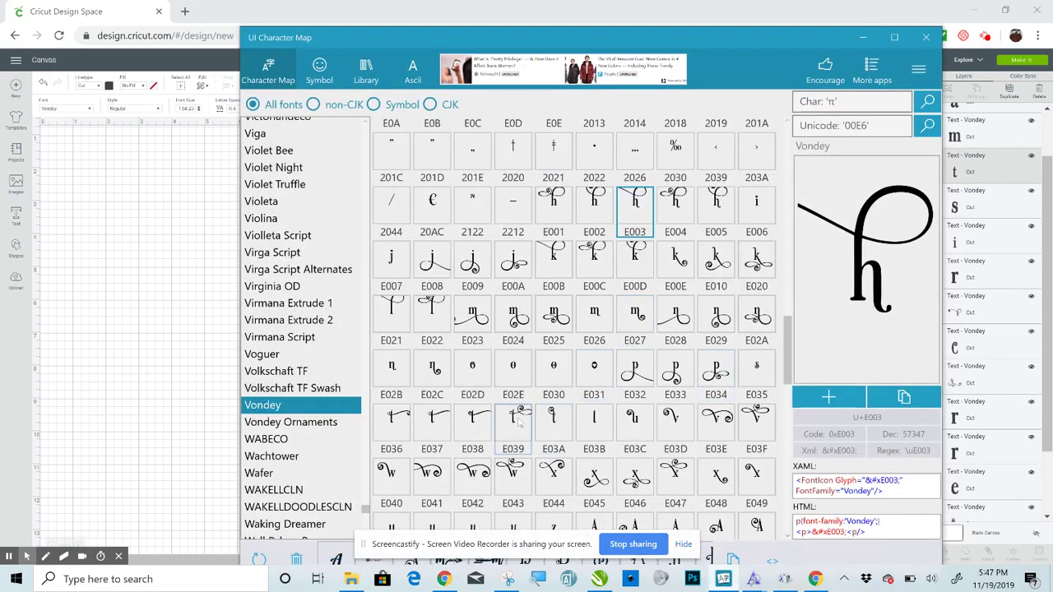
left_click(474, 424)
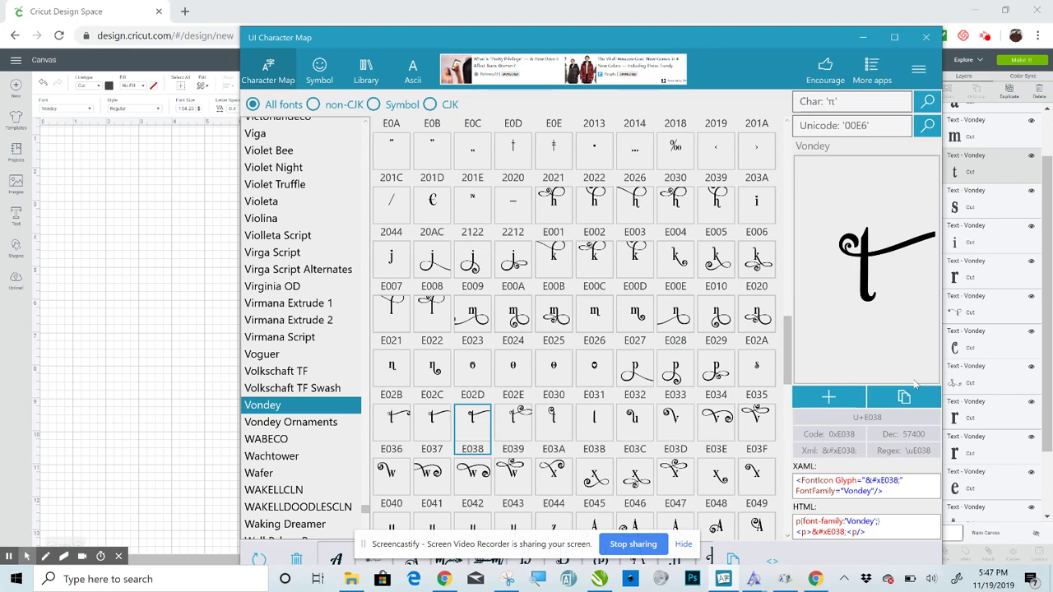
left_click(395, 418)
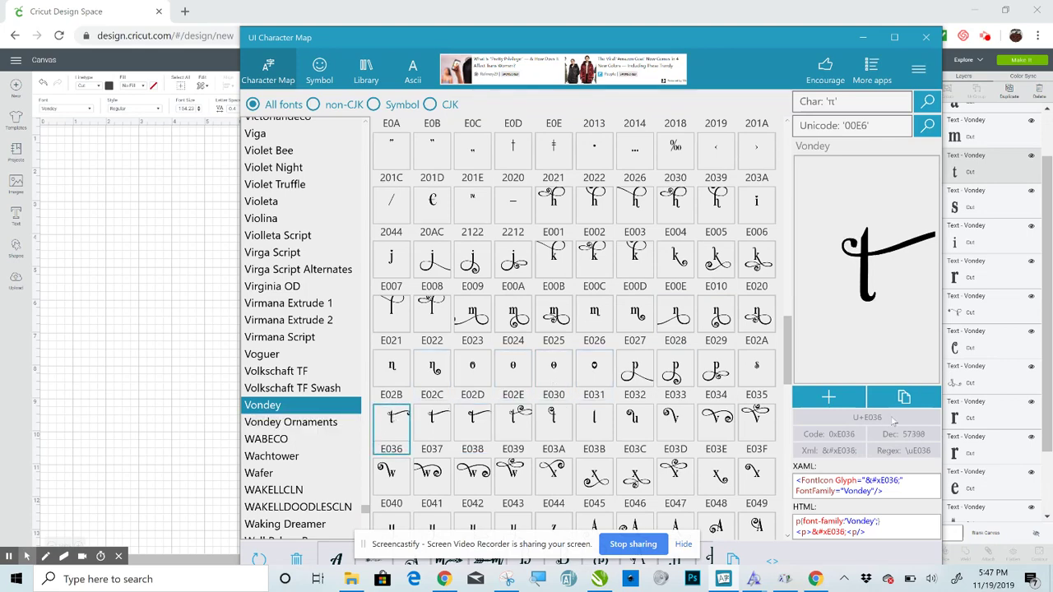
left_click(880, 405)
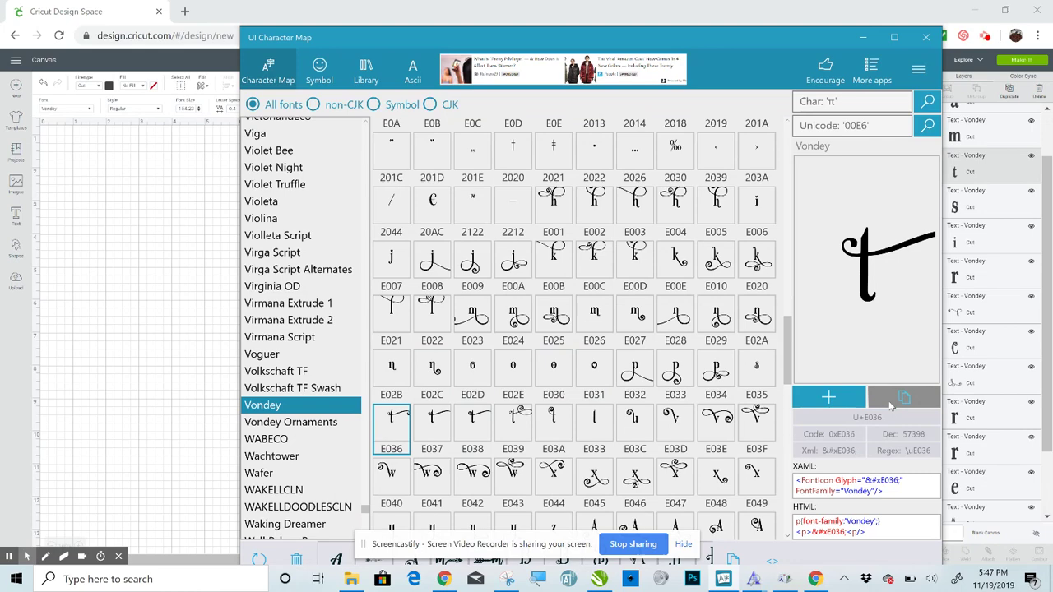
left_click(862, 39)
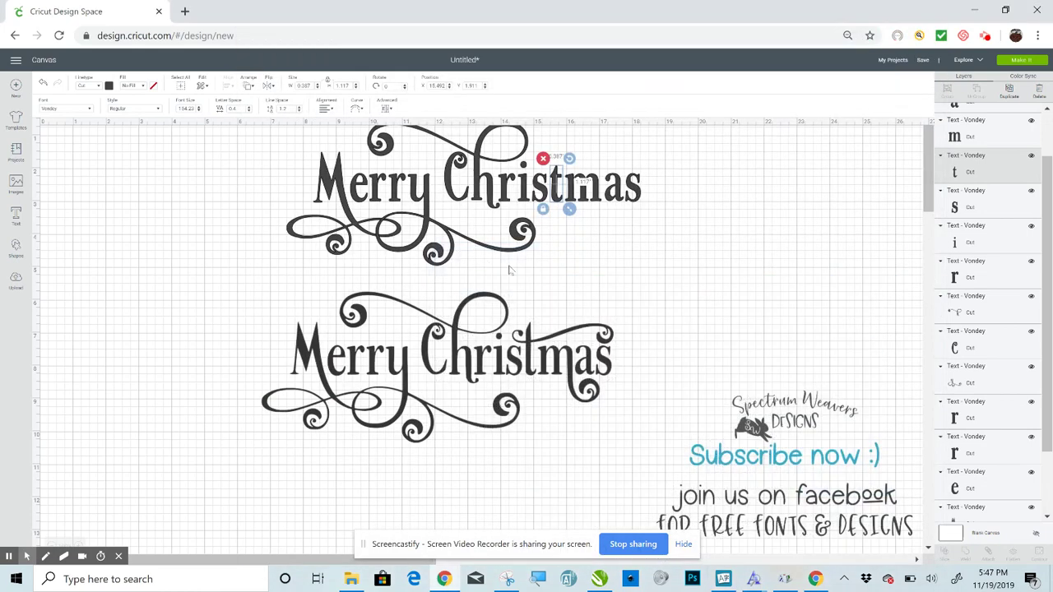
Paste the swash t glyph into the t letter and move it into place after the s
double_click(560, 196)
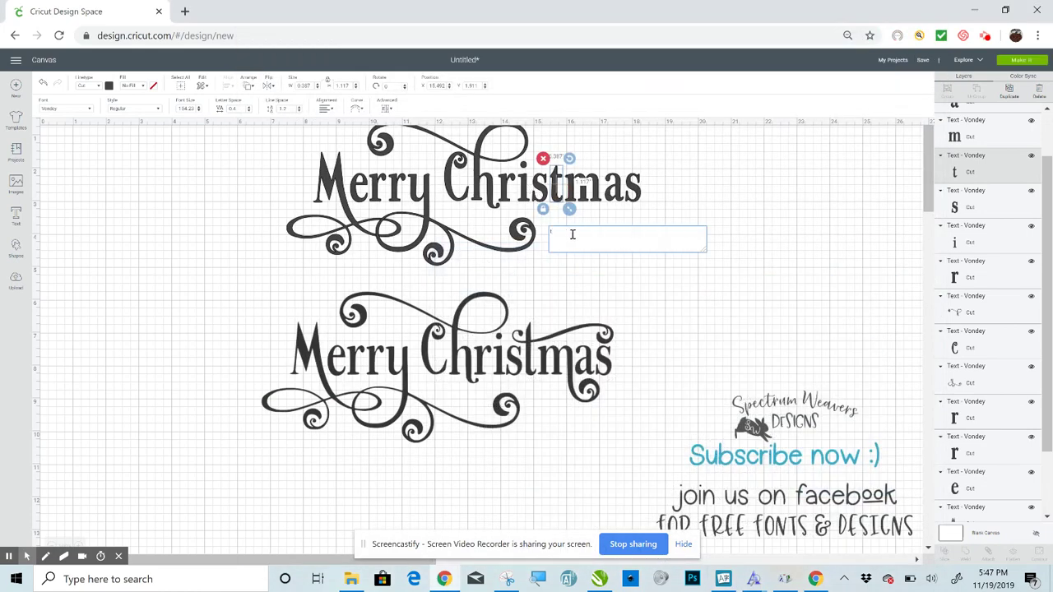
right_click(572, 235)
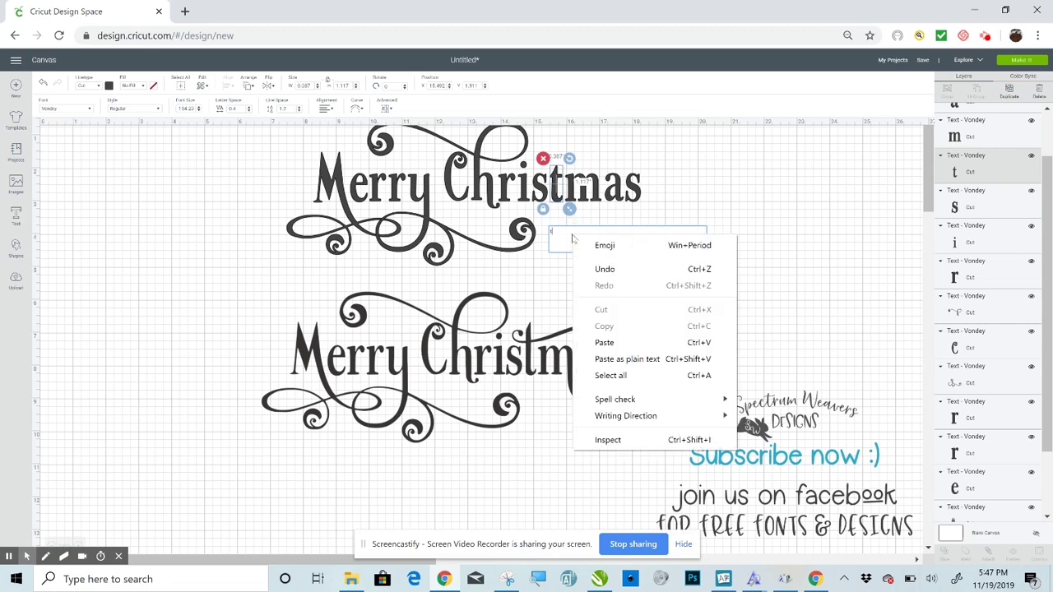
left_click(596, 341)
left_click(554, 234)
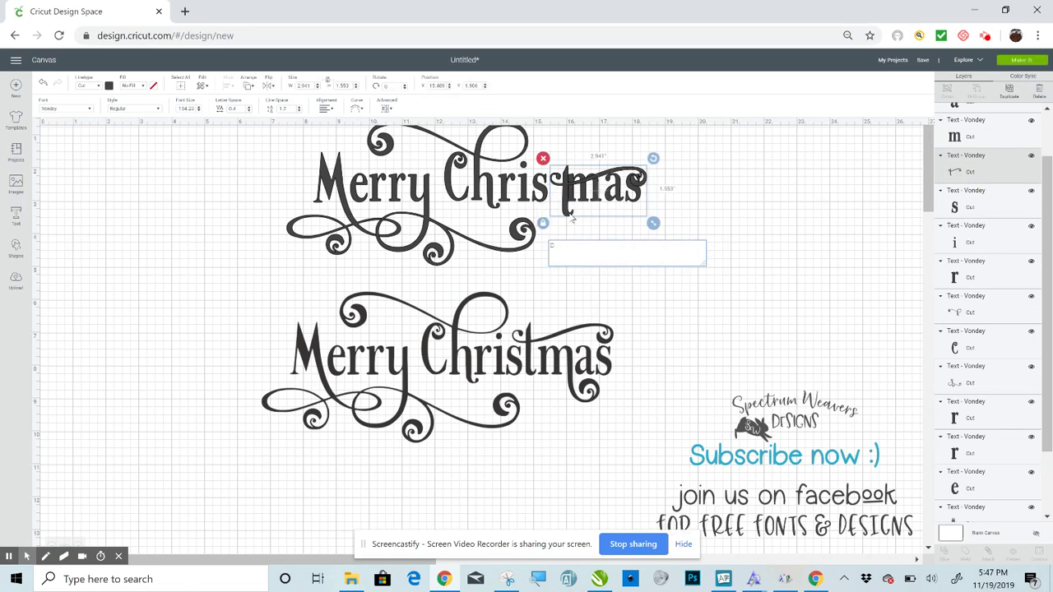
mouse_move(572, 215)
left_mouse_down()
mouse_move(556, 197)
mouse_move(561, 206)
left_mouse_up()
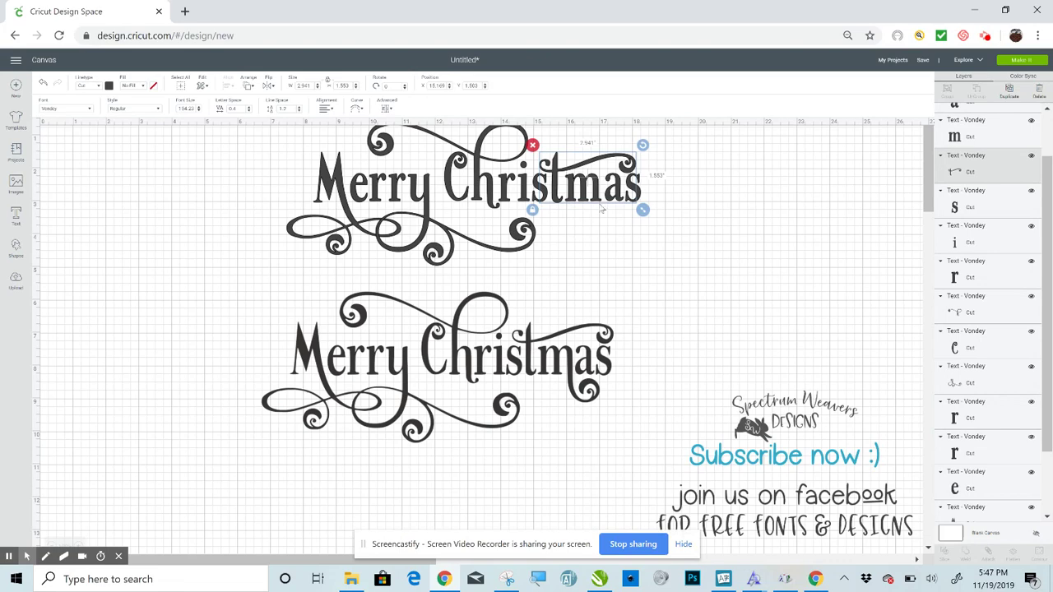
Select the top Christmas m and copy the curled m glyph E027 from Character Map
left_click(599, 206)
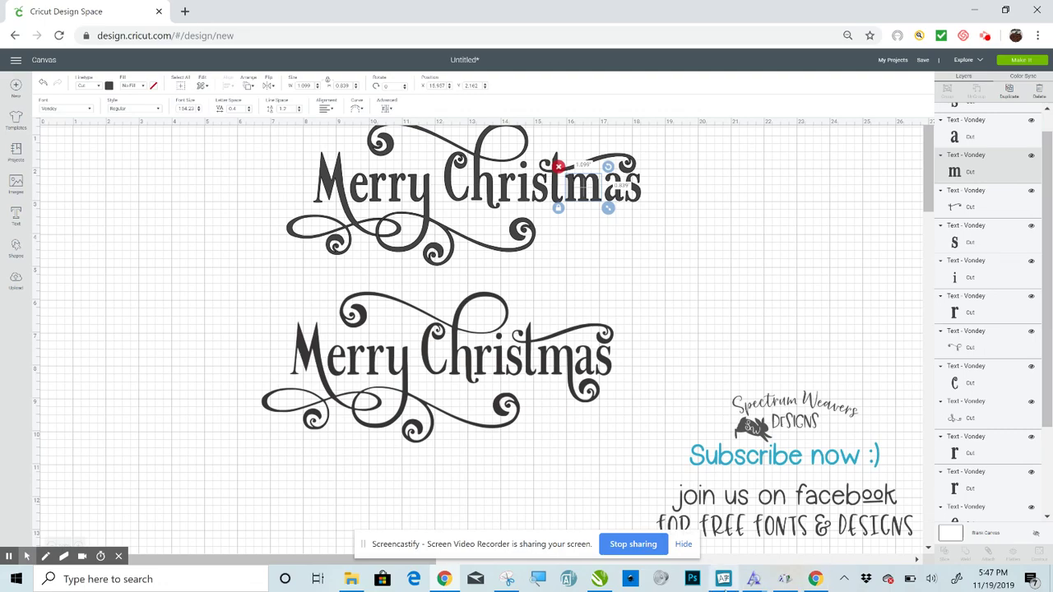
left_click(723, 580)
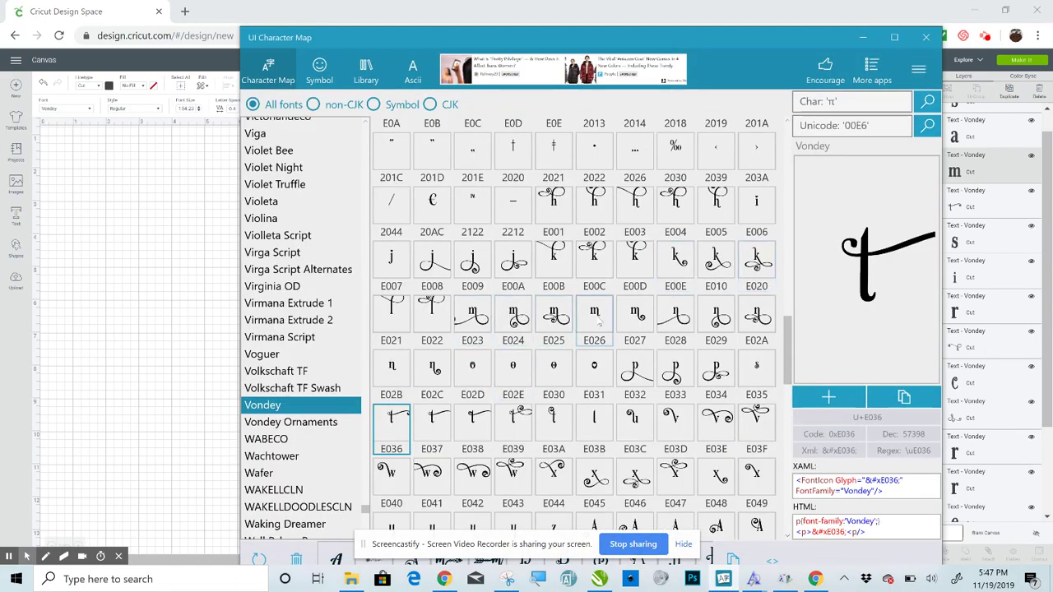
left_click(629, 318)
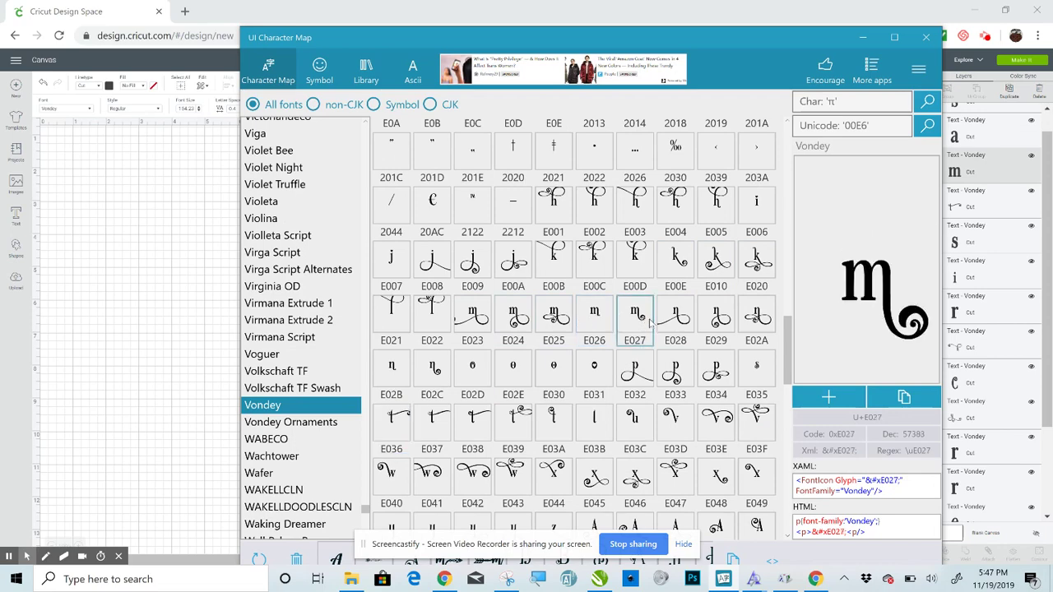
left_click(920, 402)
left_click(862, 37)
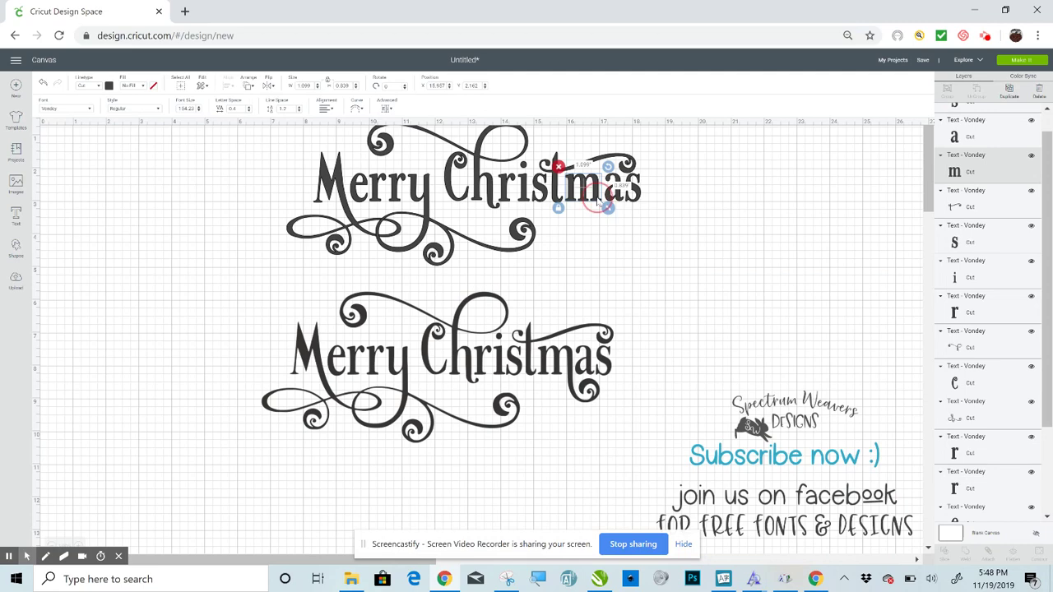
Paste the curled m glyph into the m text and delete the plain m
key("ctrl+v")
left_click(589, 154)
right_click(590, 154)
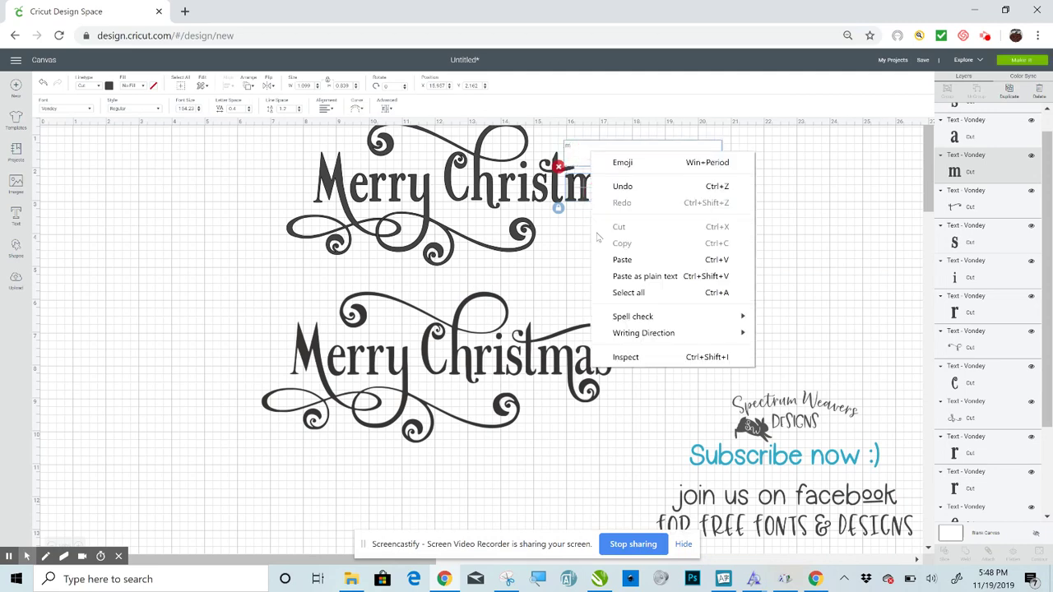
left_click(600, 258)
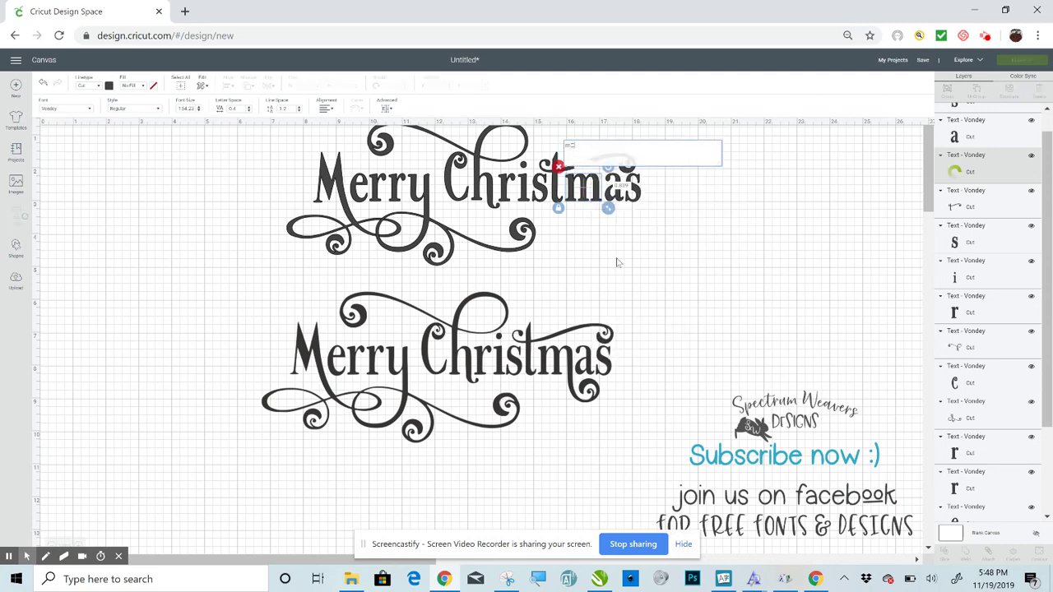
left_click(570, 146)
key("BackSpace")
Finish editing and nudge the new curled m into alignment after the t
left_click(597, 191)
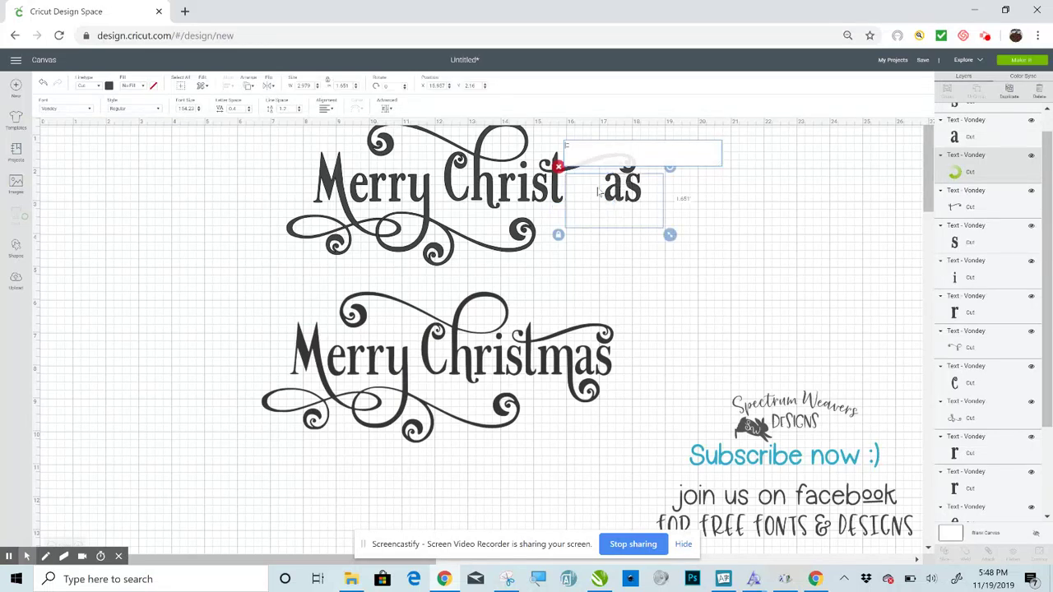
left_click(732, 238)
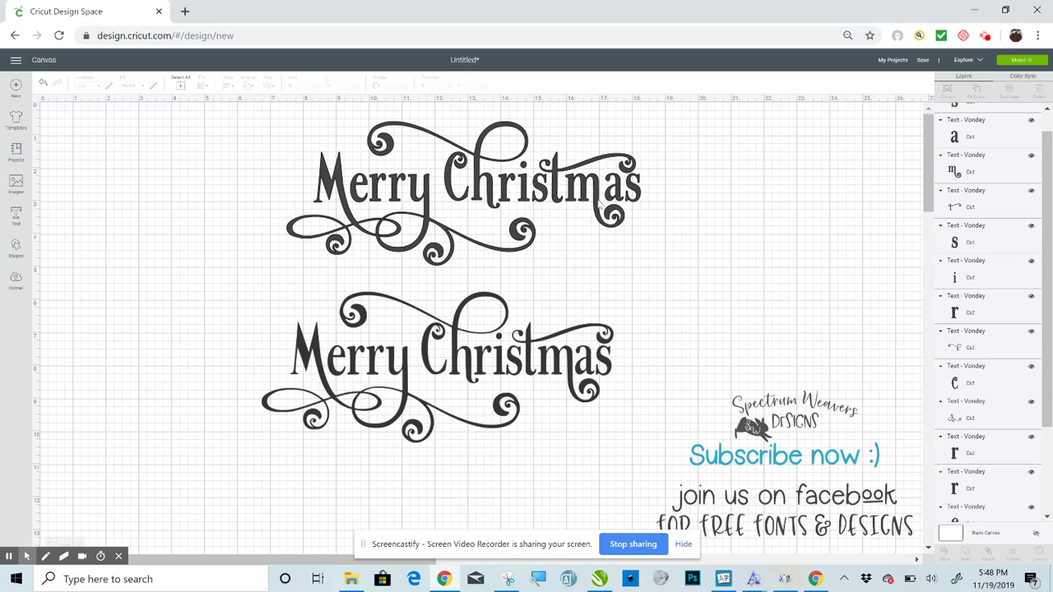
left_click(600, 206)
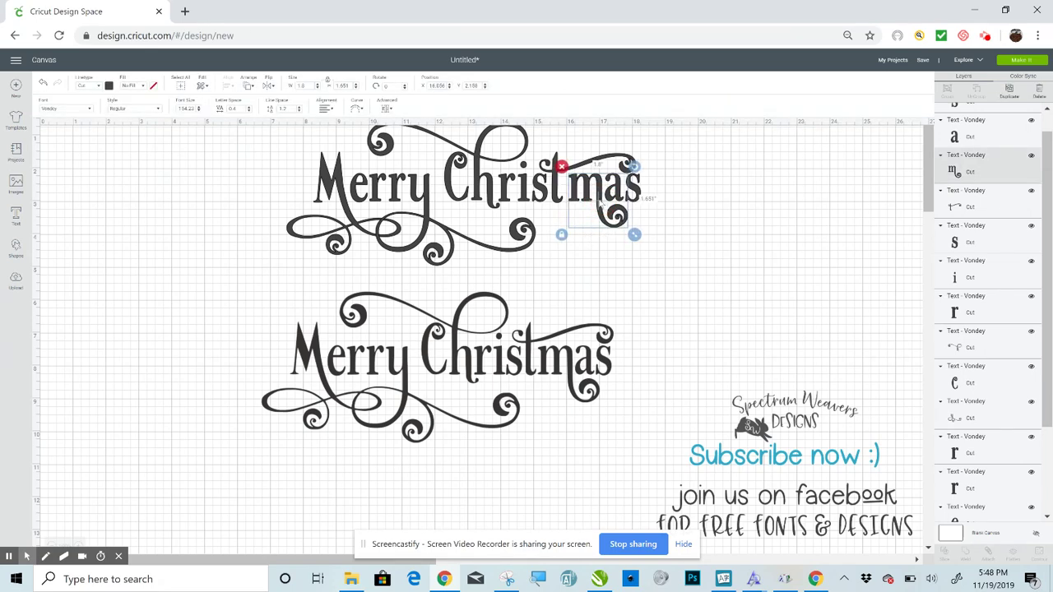
left_click_drag(600, 206, 598, 207)
Box-select every top Merry Christmas letter, weld them into a Weld Result layer, and reposition it
left_click(675, 196)
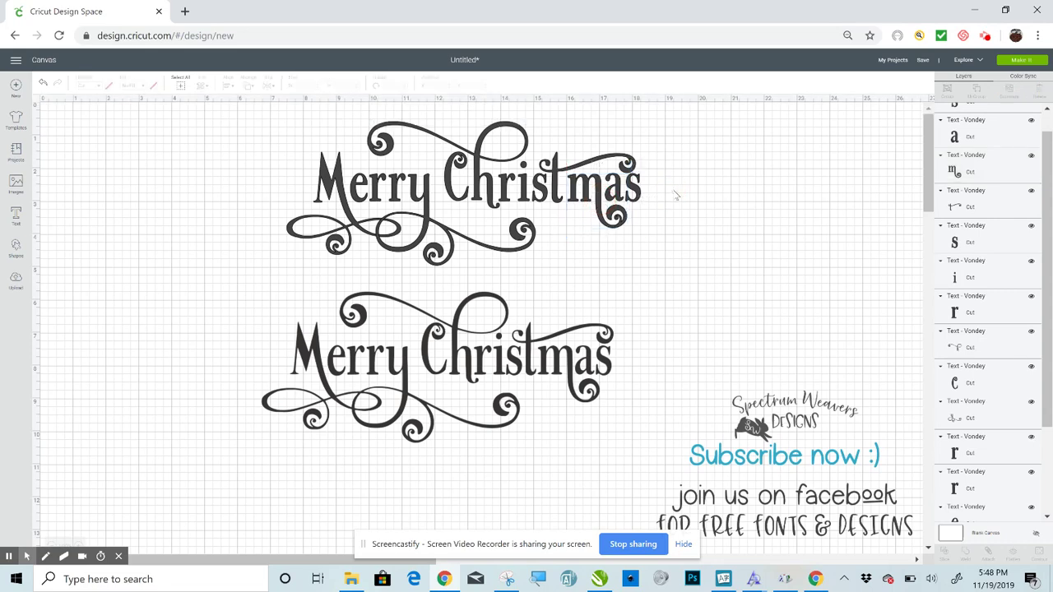
left_click_drag(673, 190, 273, 160)
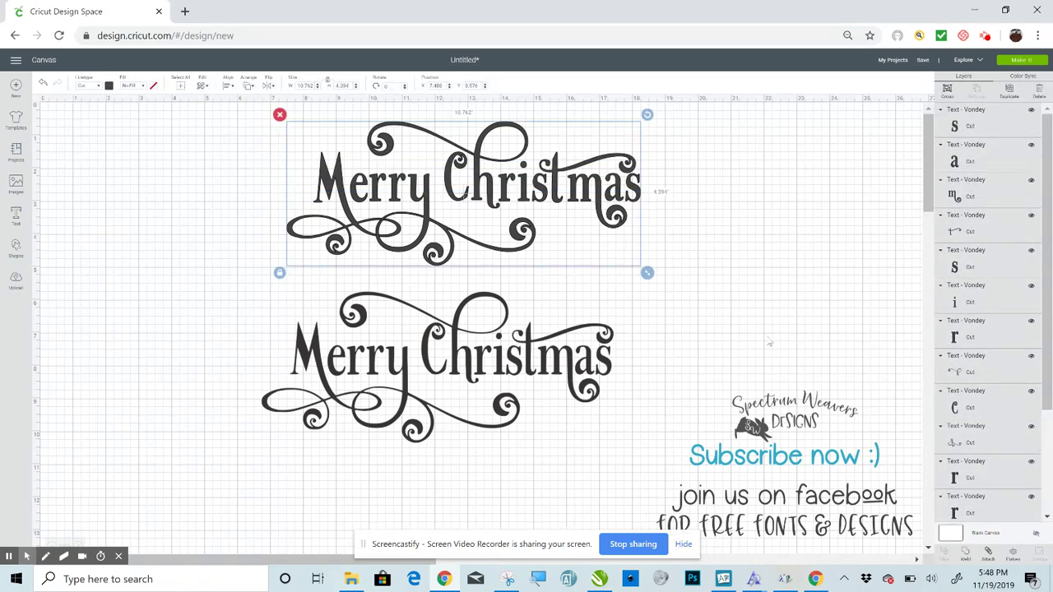
left_click(967, 557)
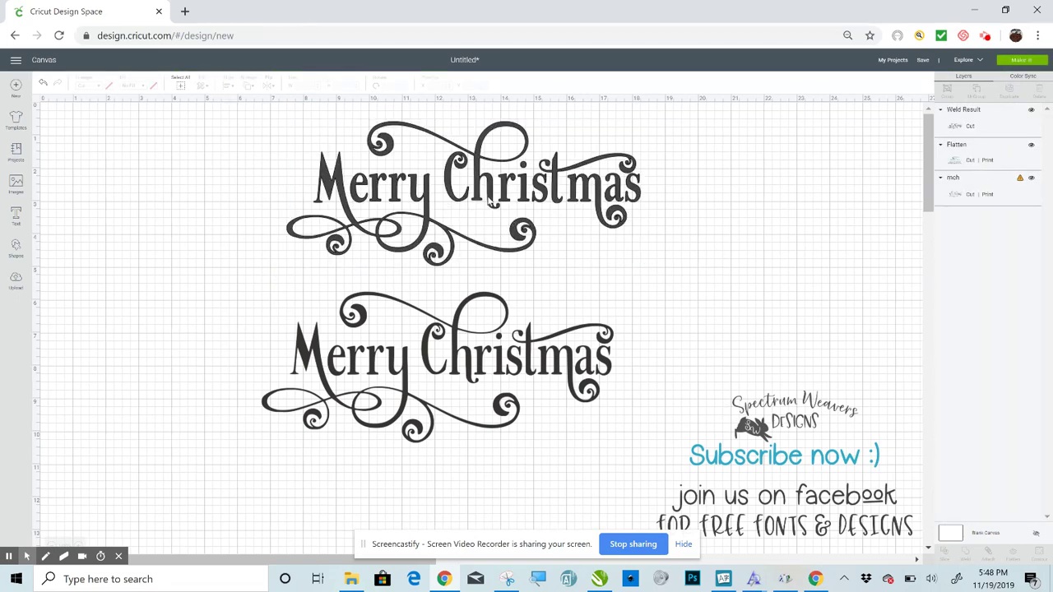
mouse_move(491, 204)
left_mouse_down()
mouse_move(420, 208)
mouse_move(511, 215)
mouse_move(482, 206)
left_mouse_up()
left_click(685, 222)
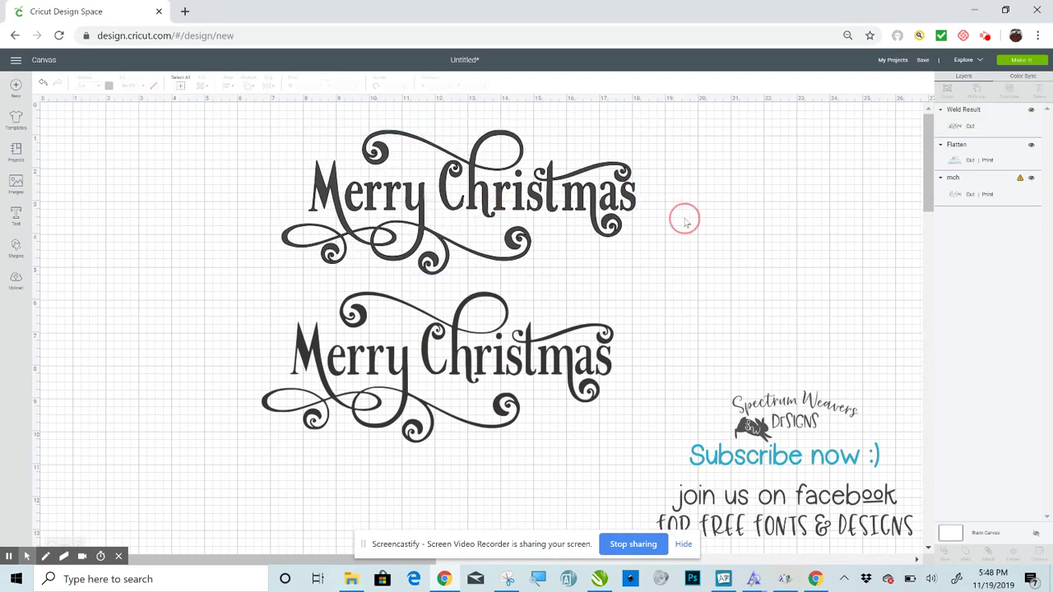